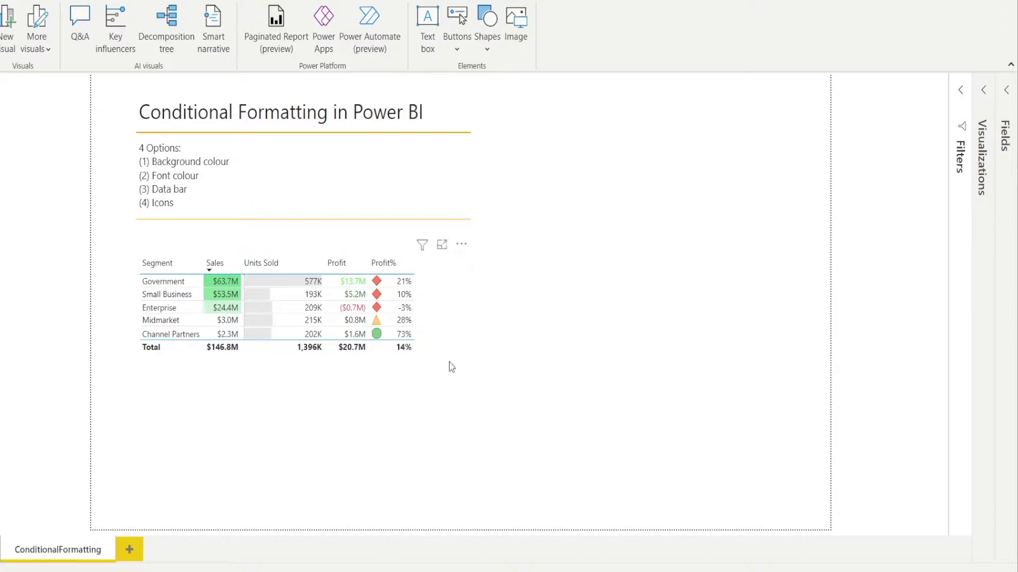
- Remove all conditional formatting from the table's Sales and Units Sold fields
click(451, 367)
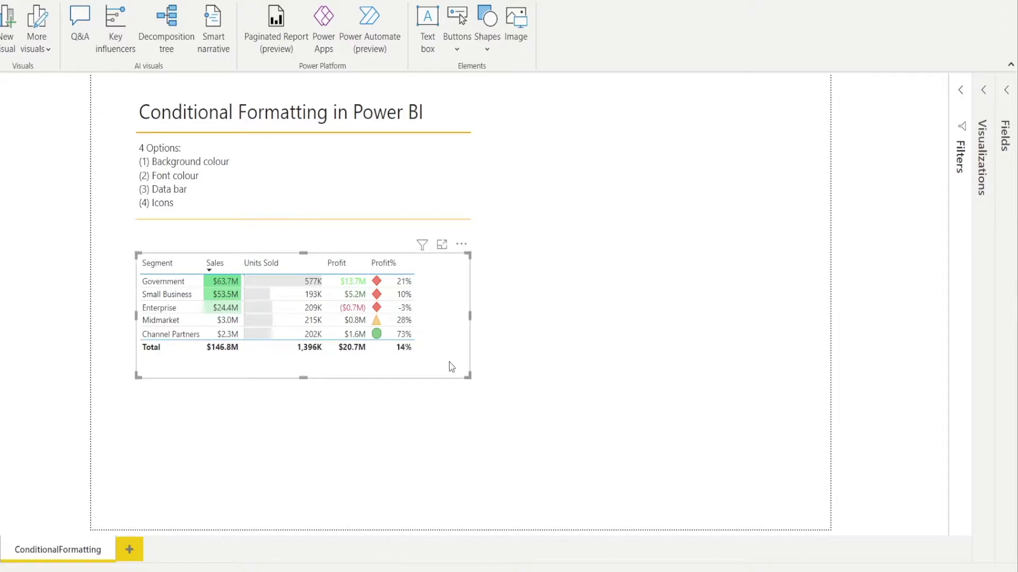
click(984, 93)
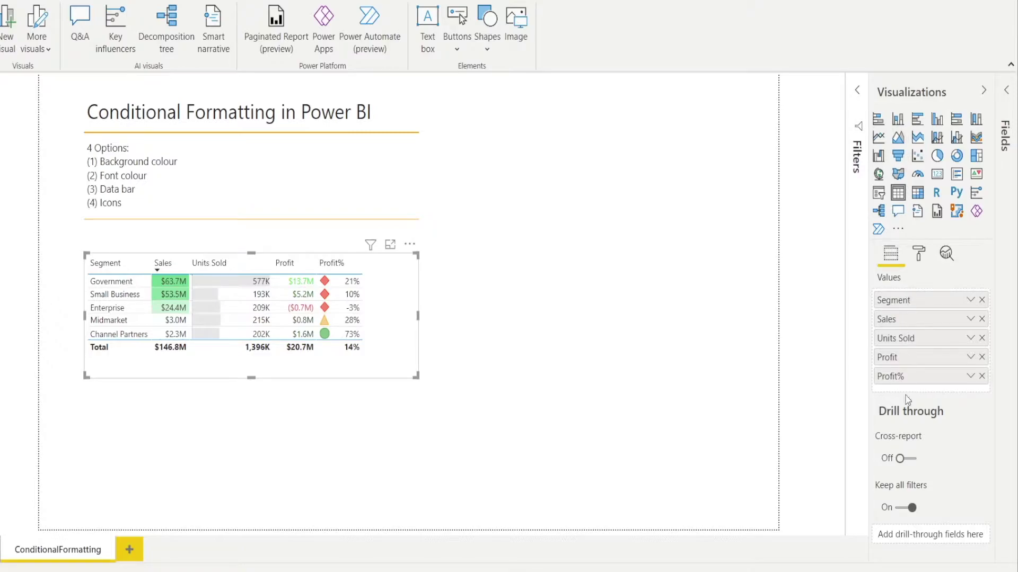
right_click(904, 324)
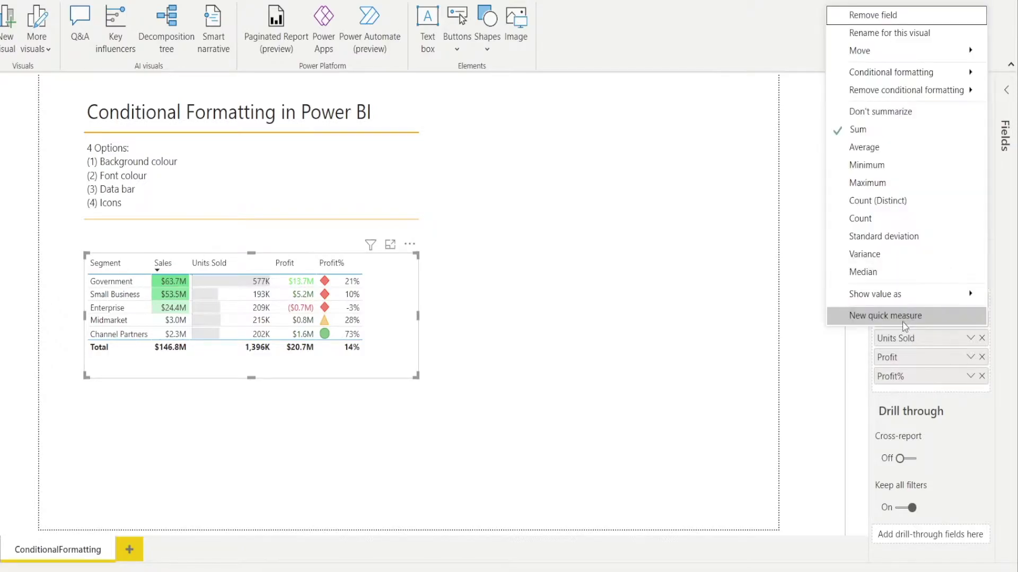
mouse_move(892, 90)
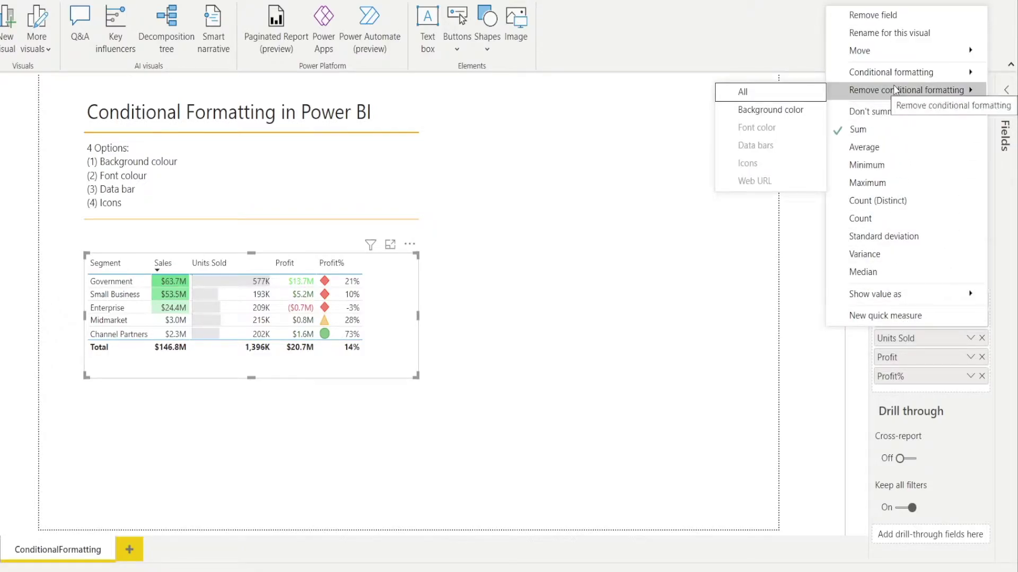
click(803, 92)
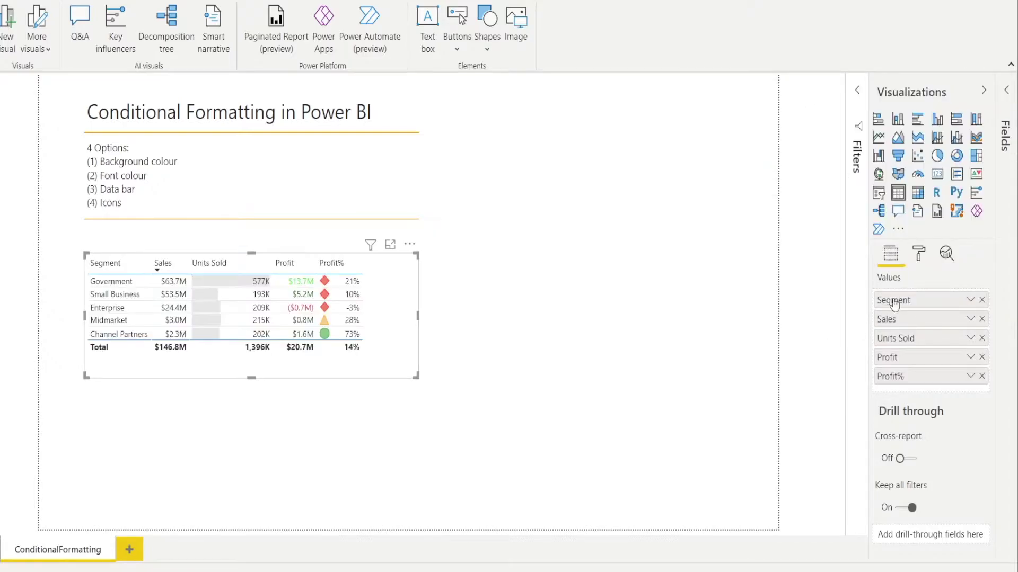
right_click(899, 343)
mouse_move(874, 111)
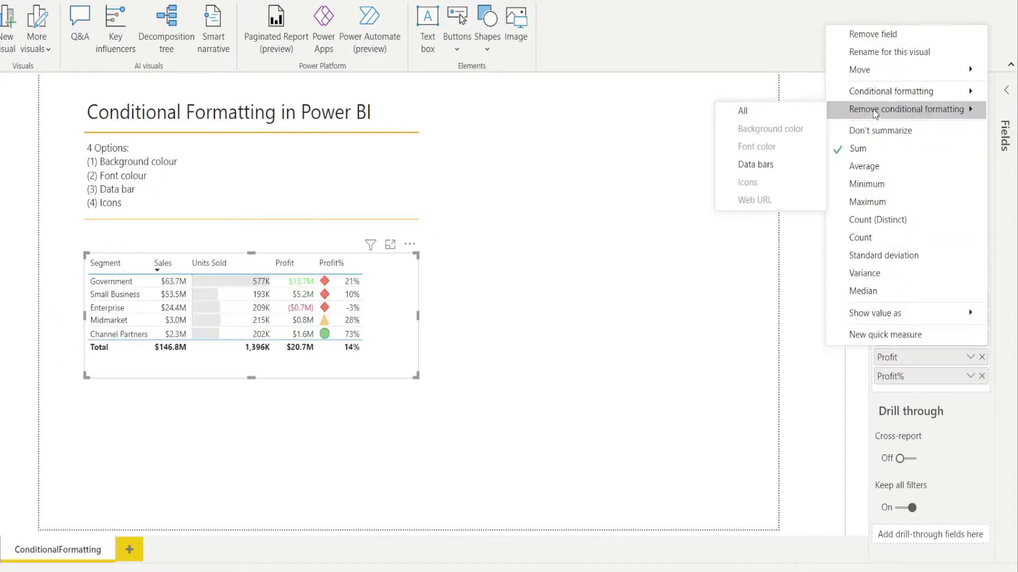
click(809, 110)
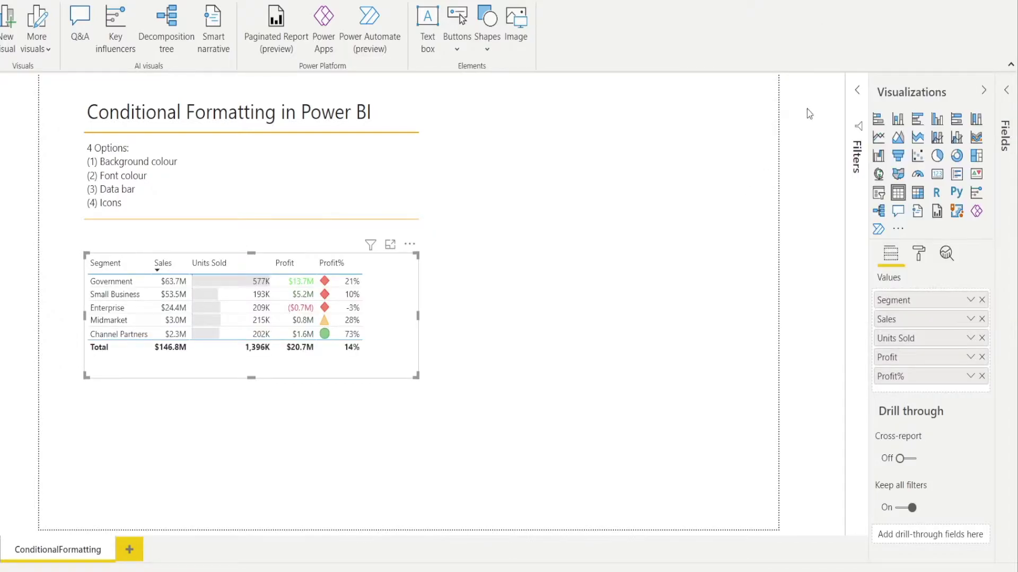
- Remove all conditional formatting from the Profit and Profit% fields
right_click(901, 357)
mouse_move(879, 128)
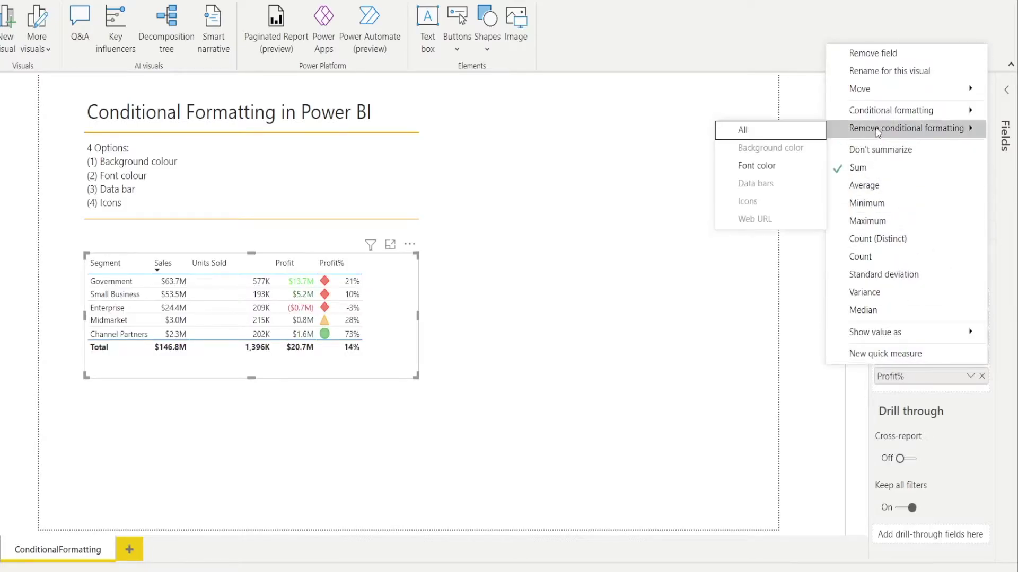
click(796, 138)
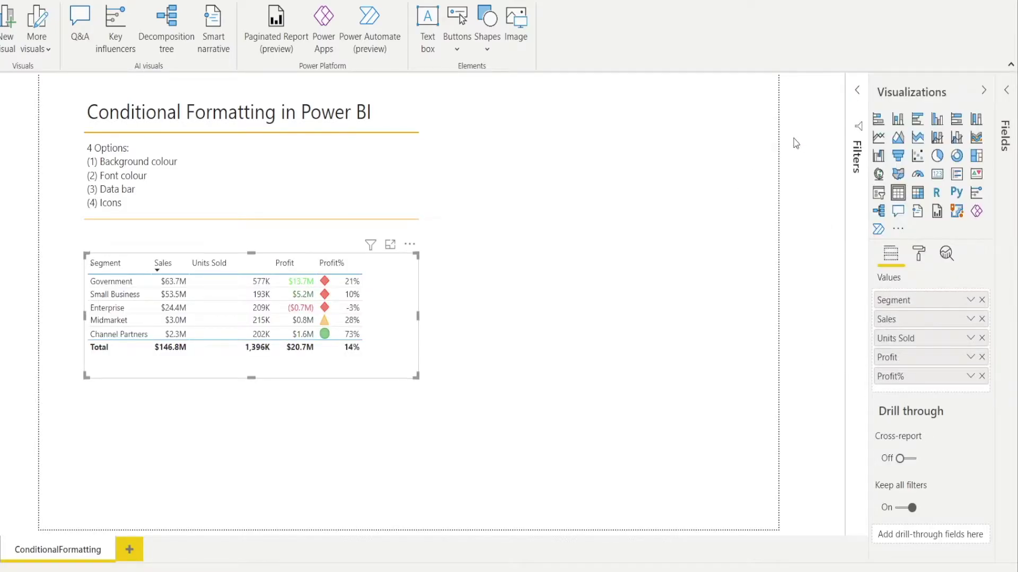
right_click(901, 377)
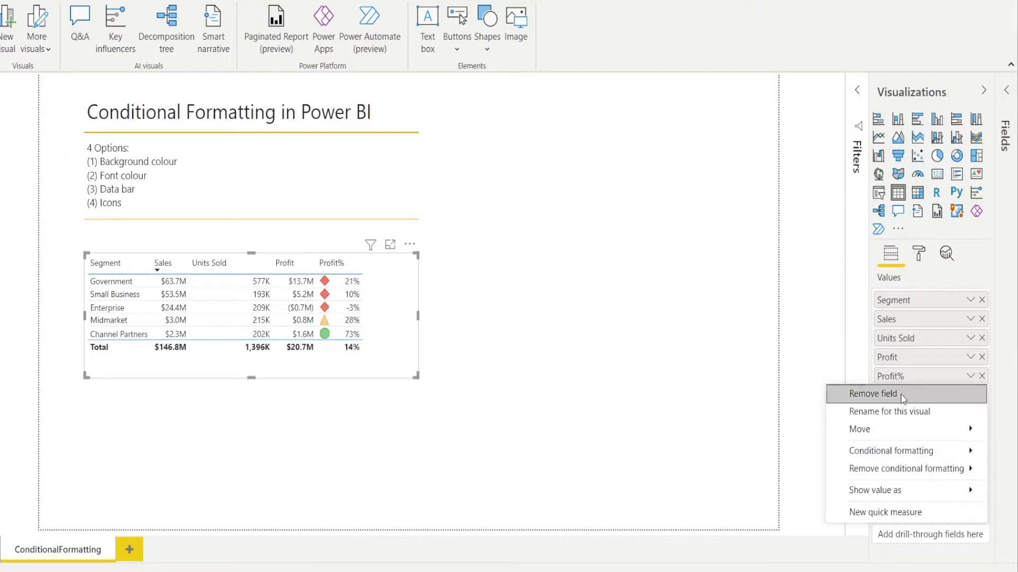
mouse_move(900, 469)
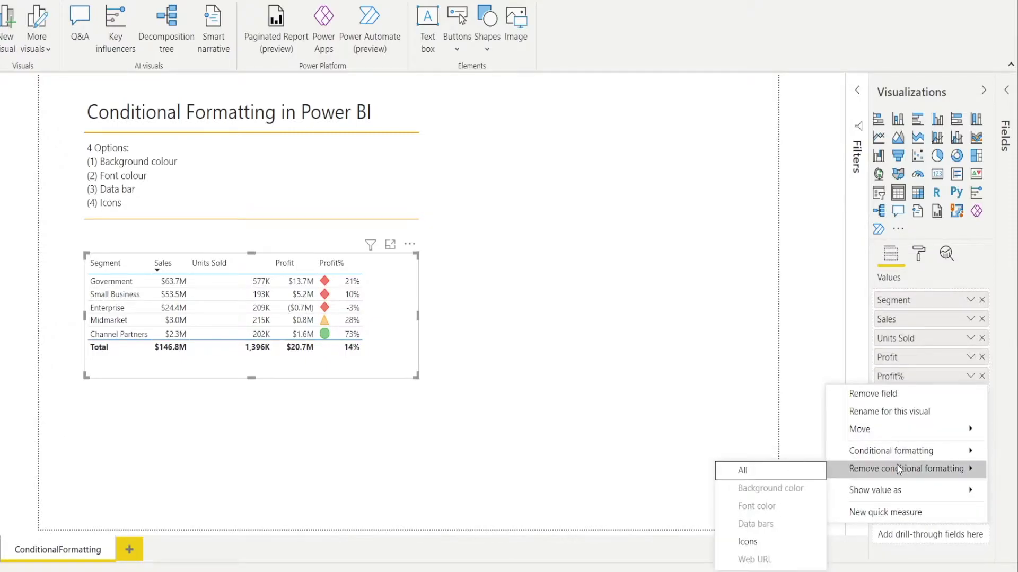
click(793, 468)
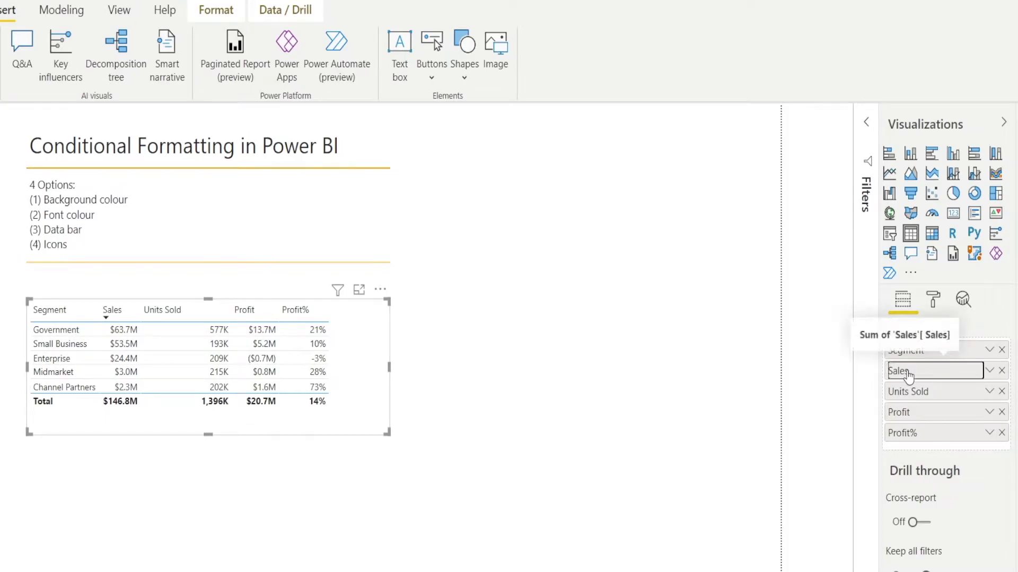
- Shade Sales cell backgrounds on a scale from white for the lowest to green for the highest
right_click(909, 372)
mouse_move(898, 100)
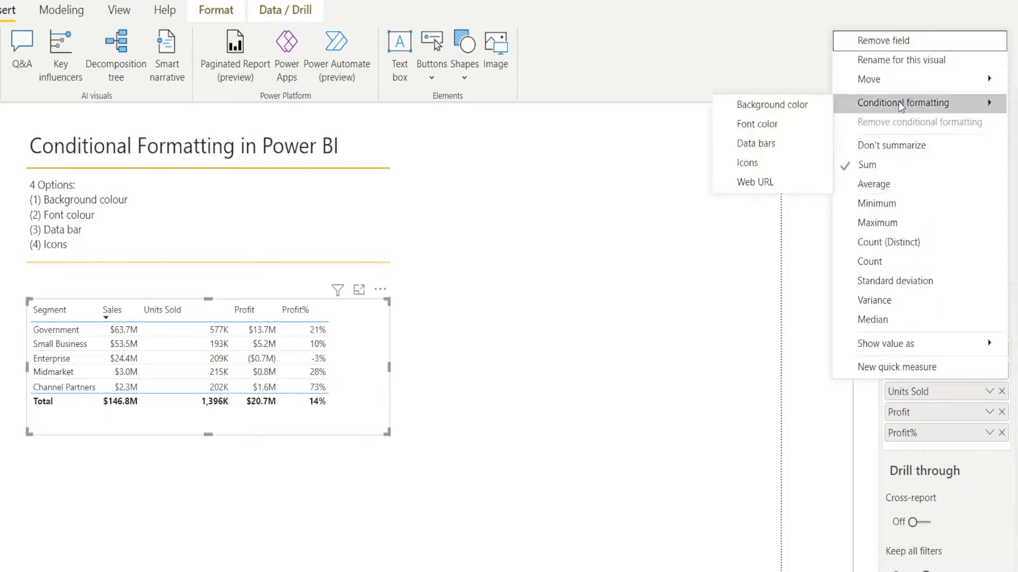
click(775, 109)
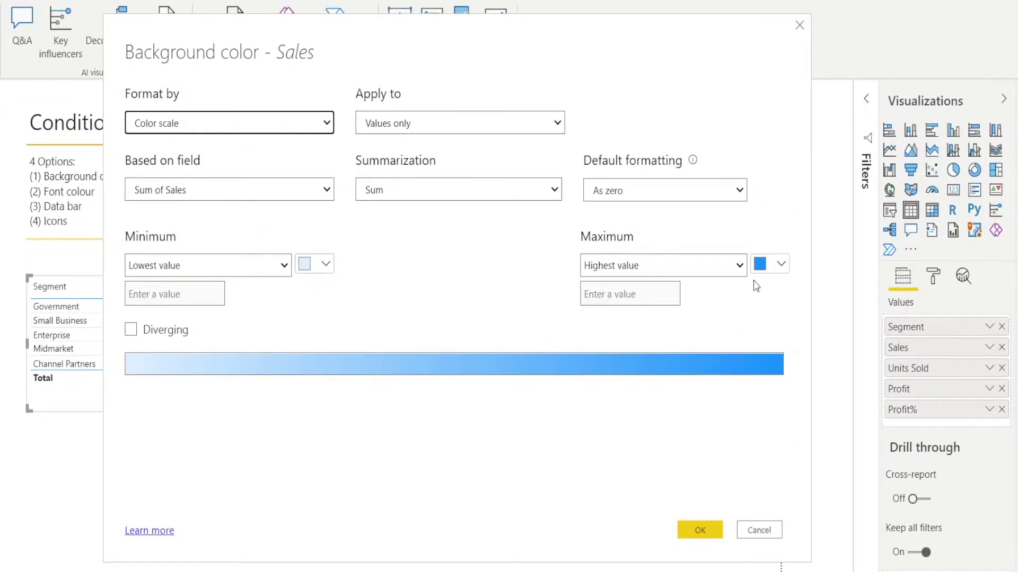
click(783, 270)
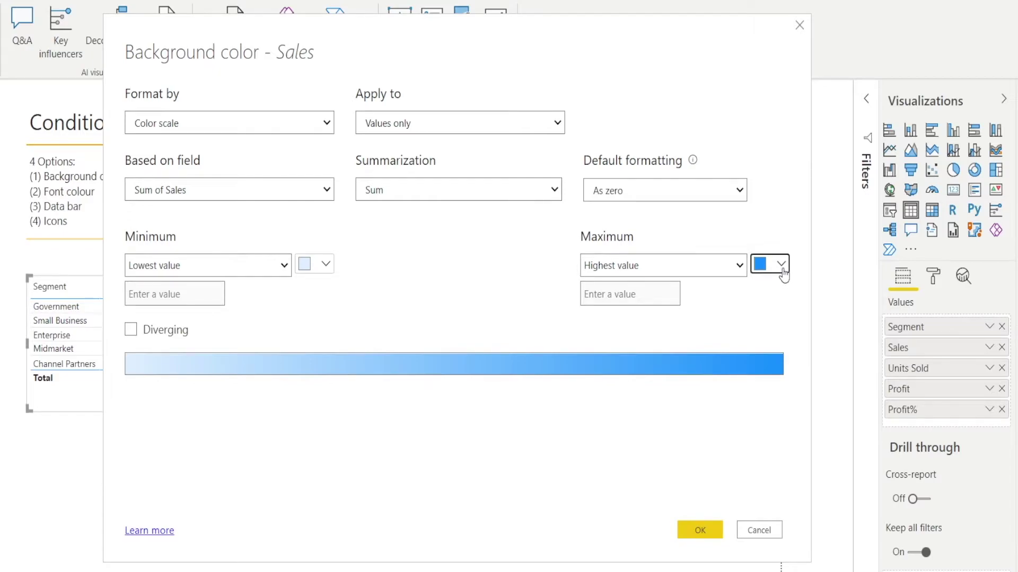
click(597, 470)
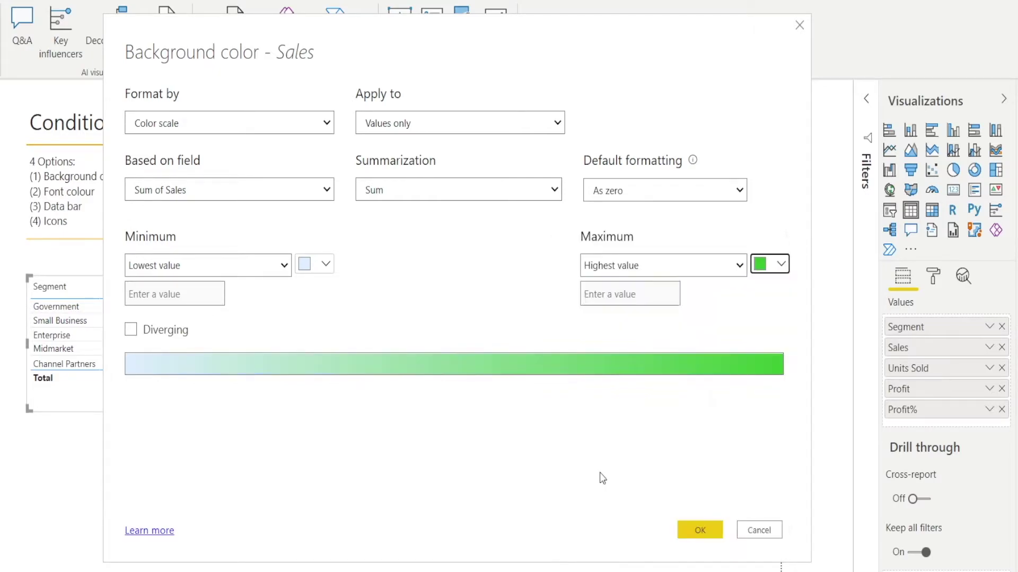
click(328, 264)
click(310, 278)
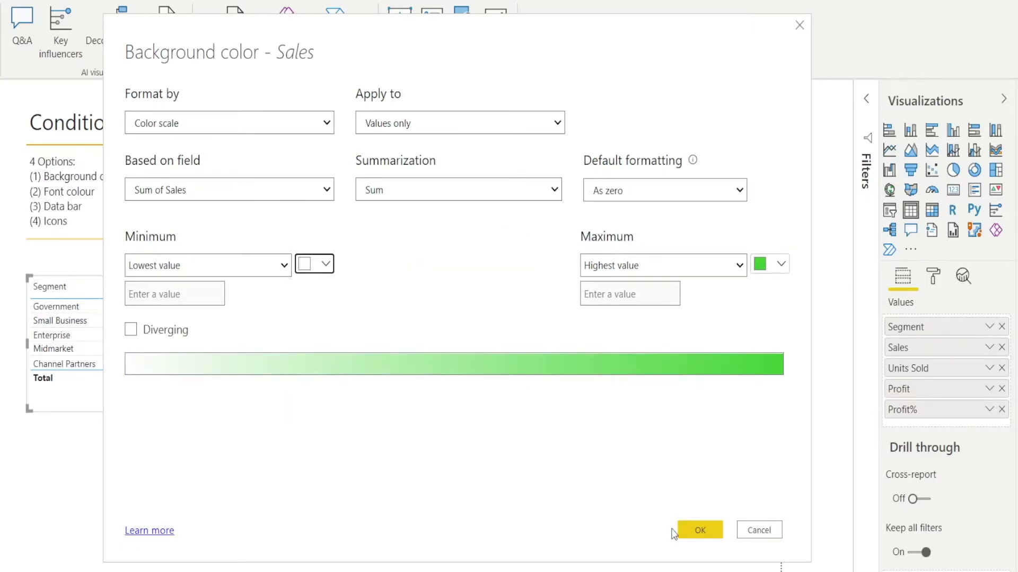
click(707, 534)
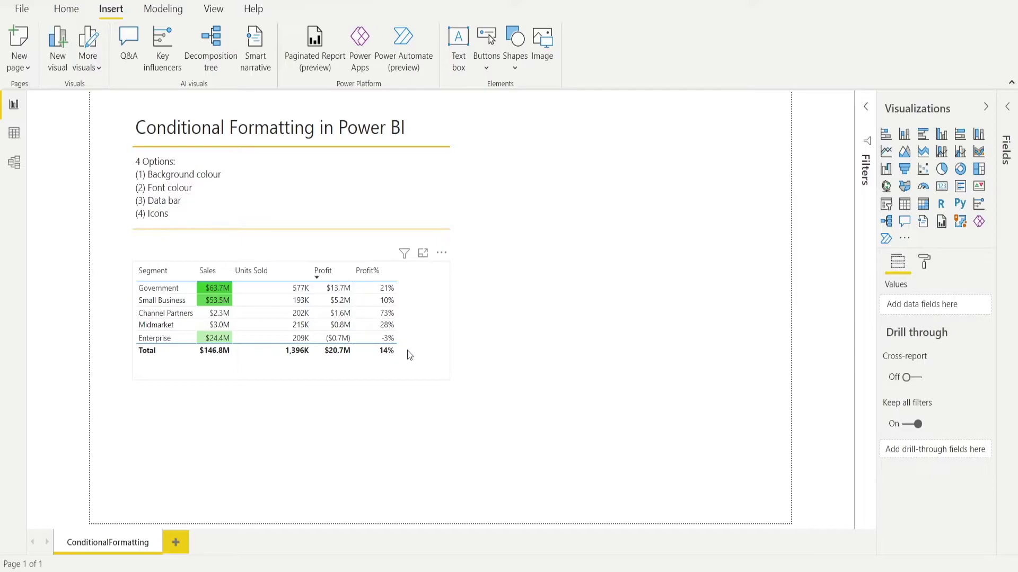
- Start a Profit font colour rule: red at custom minimum -1, green at the highest value
click(409, 355)
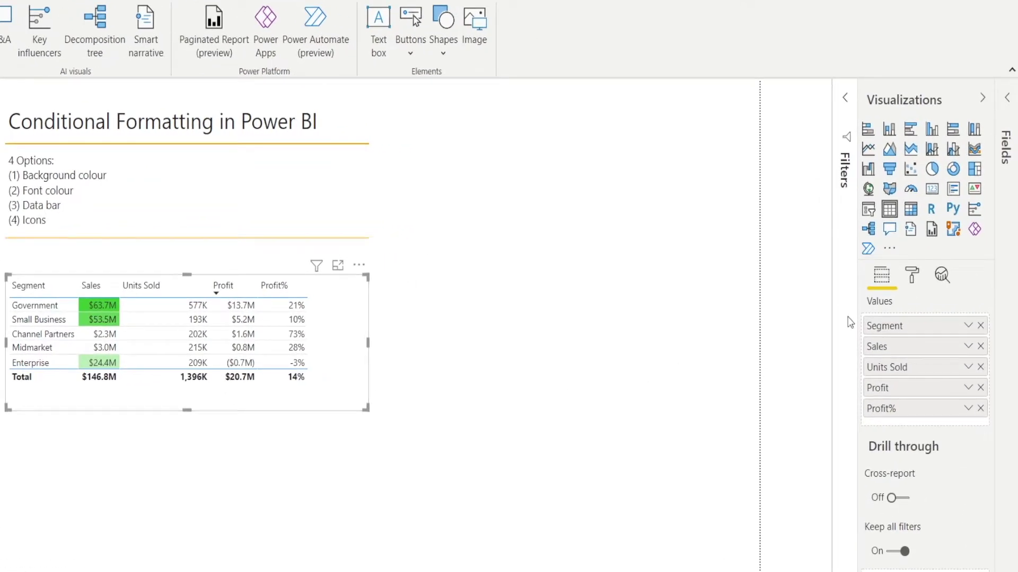
right_click(887, 393)
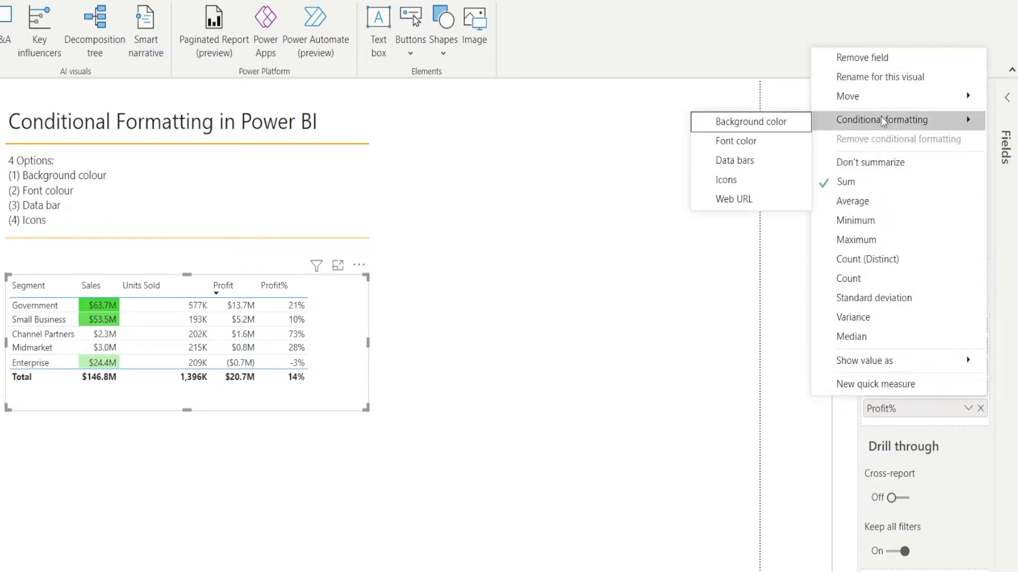
mouse_move(849, 122)
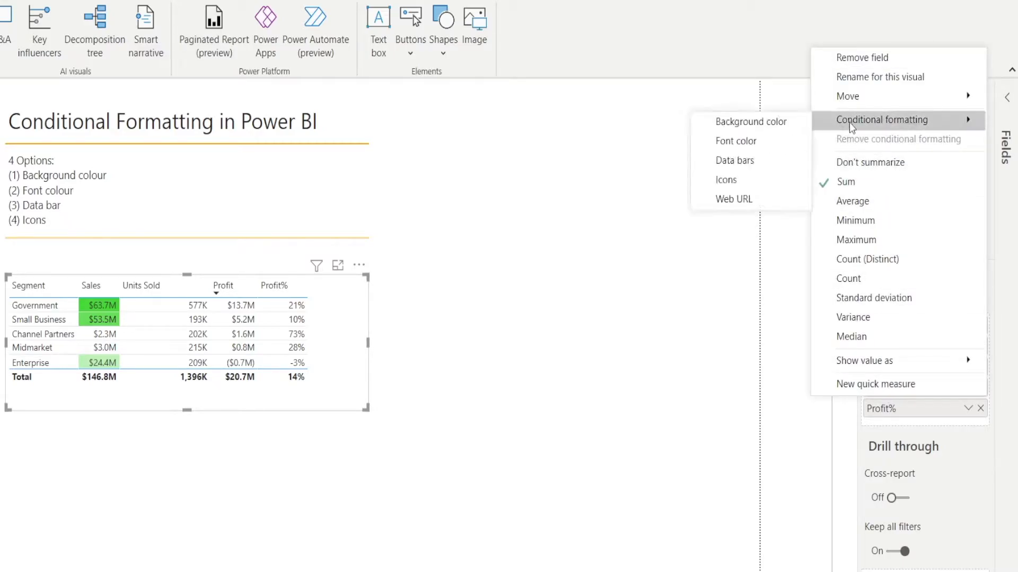
click(782, 141)
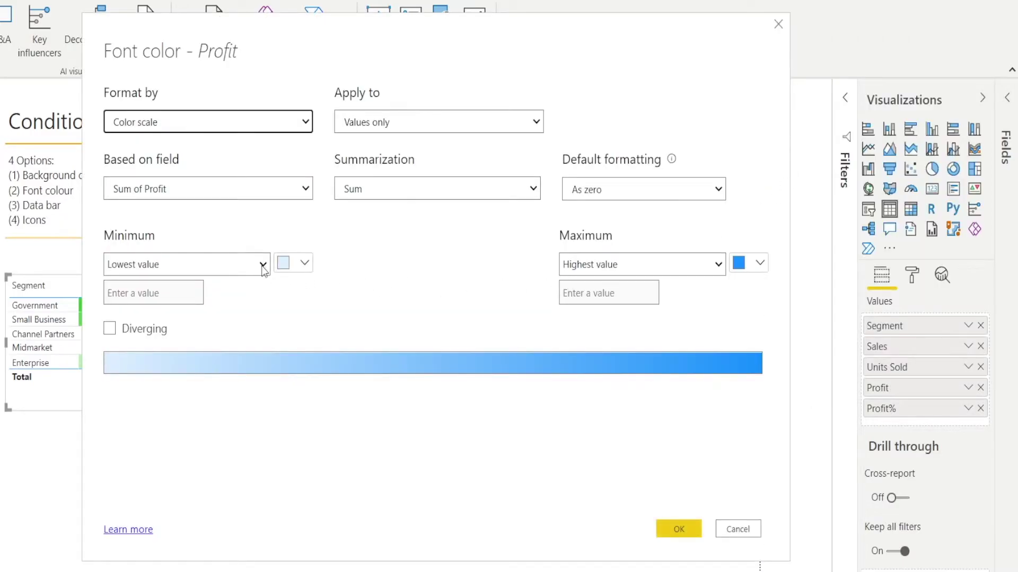
click(305, 263)
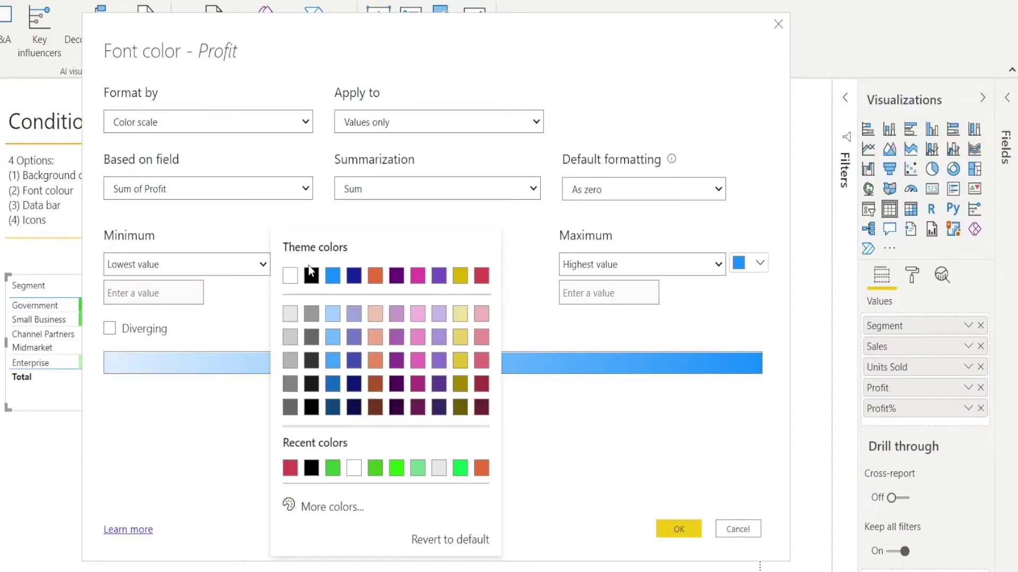
click(294, 473)
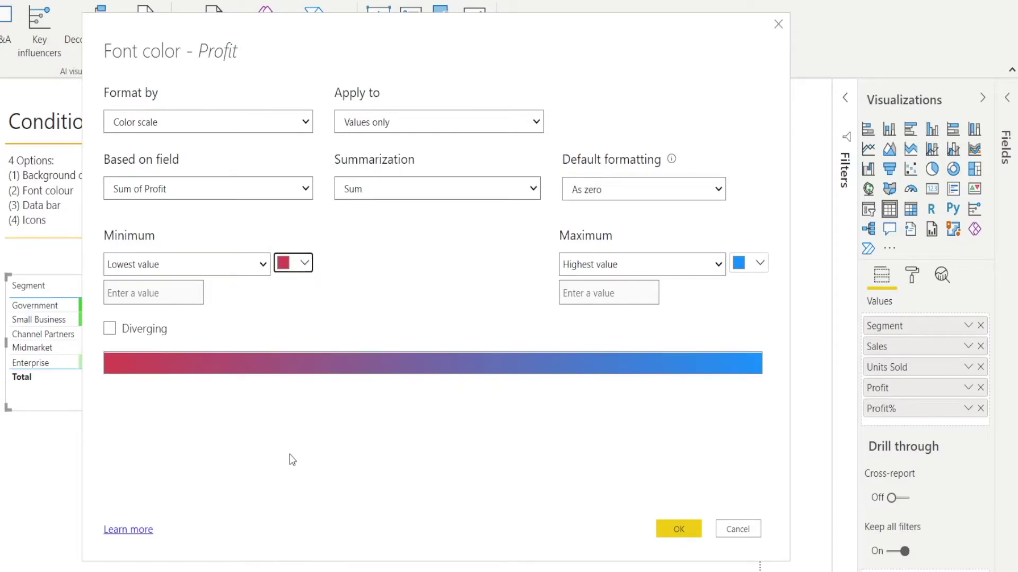
click(263, 265)
click(260, 296)
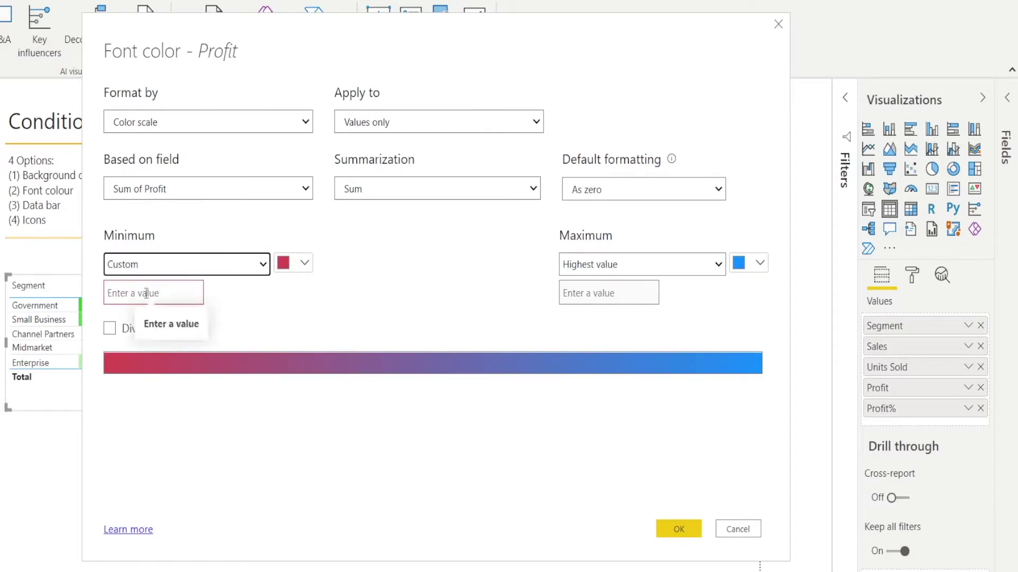
click(146, 294)
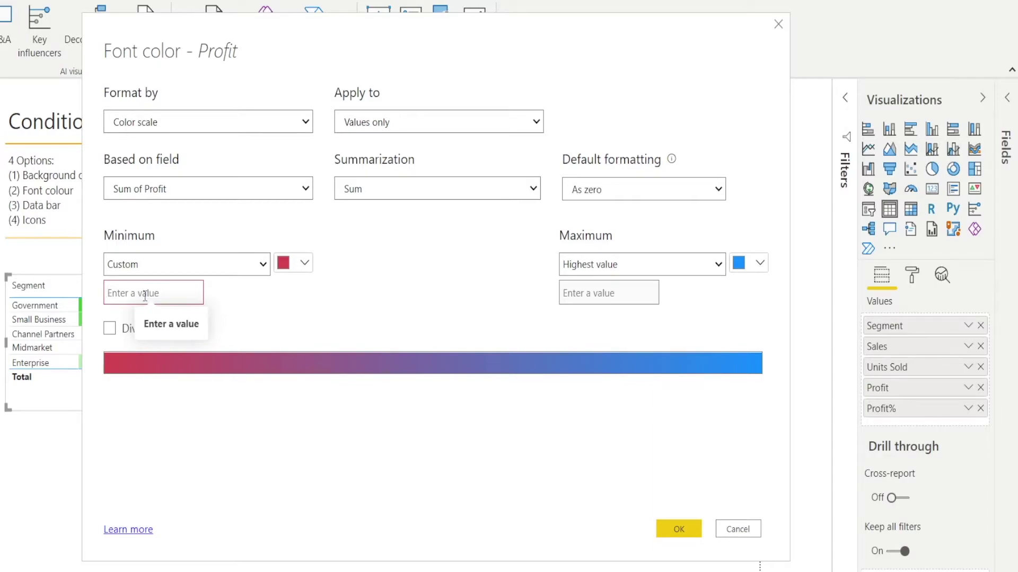
text(-1)
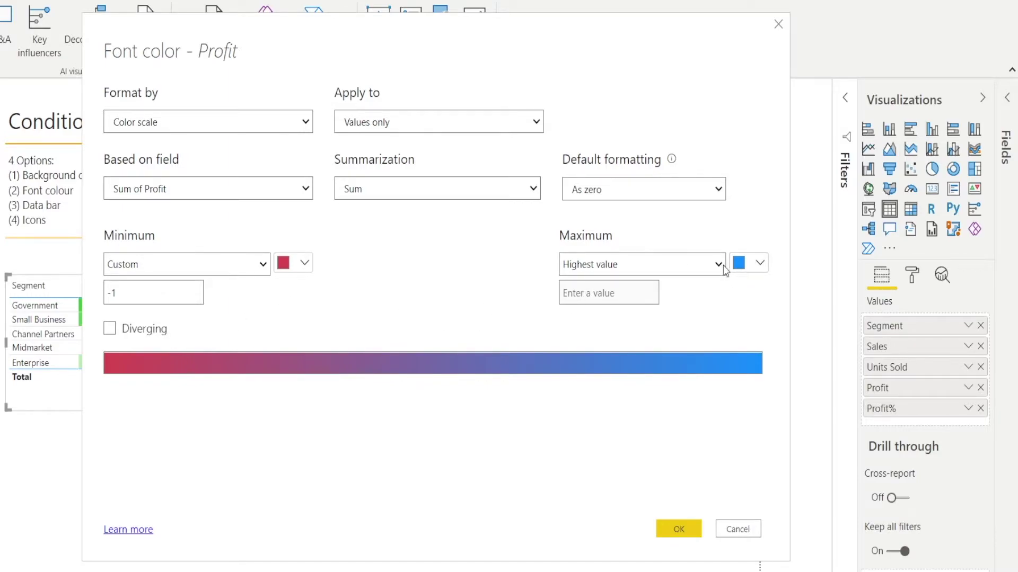
click(761, 264)
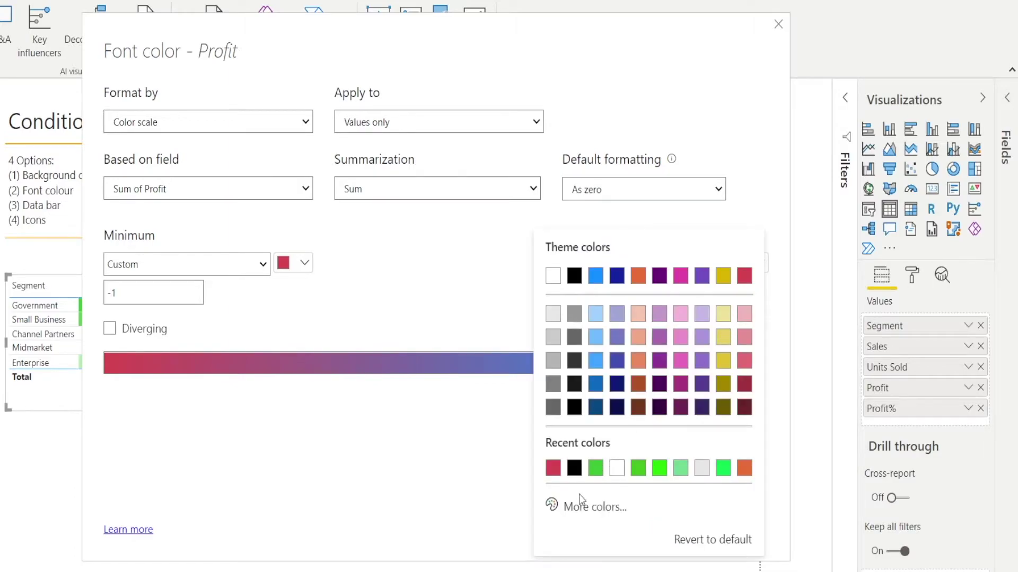
click(596, 469)
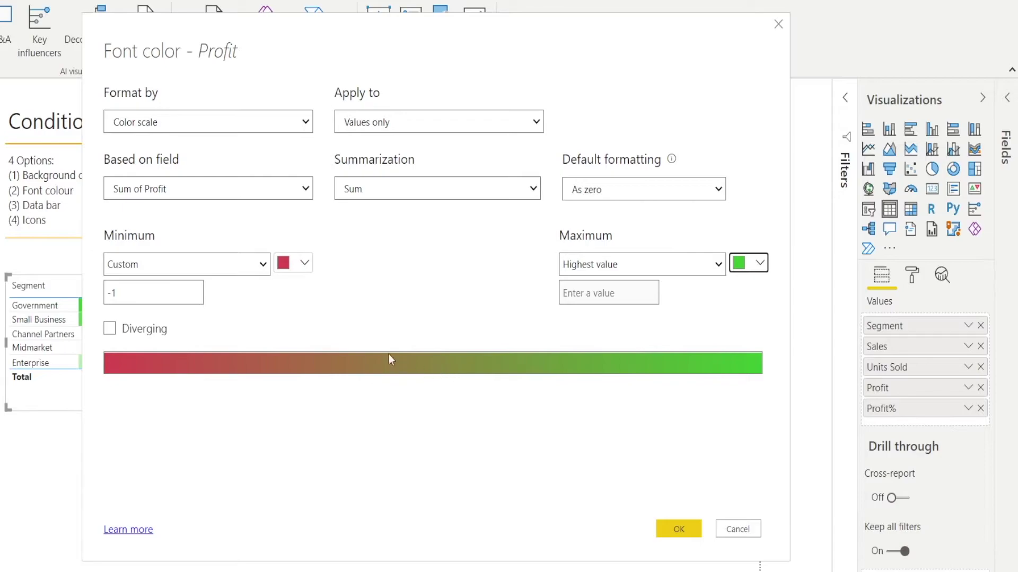
- Add a black centre colour at custom value 0 and apply the Profit font colours
click(109, 331)
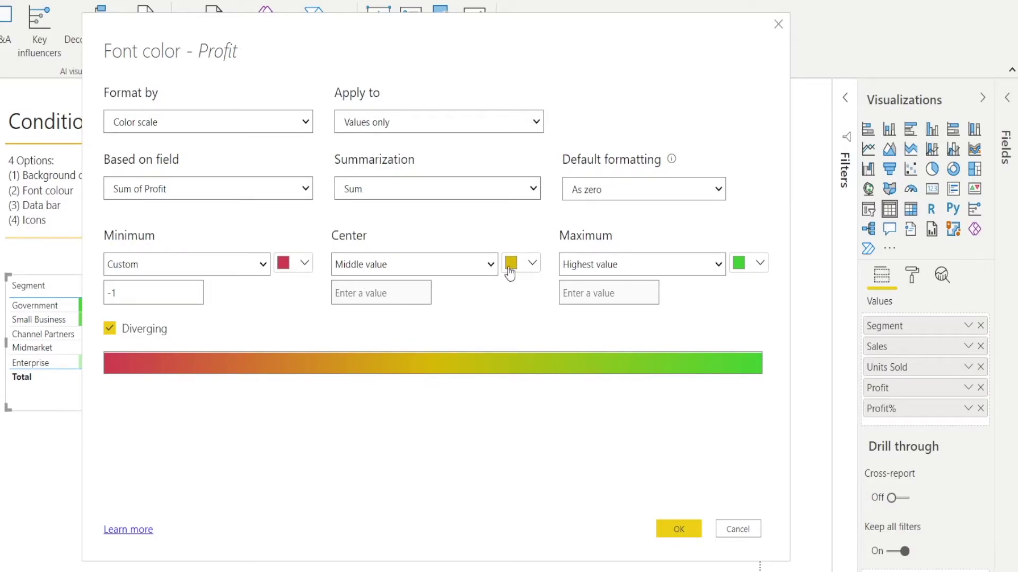
click(532, 263)
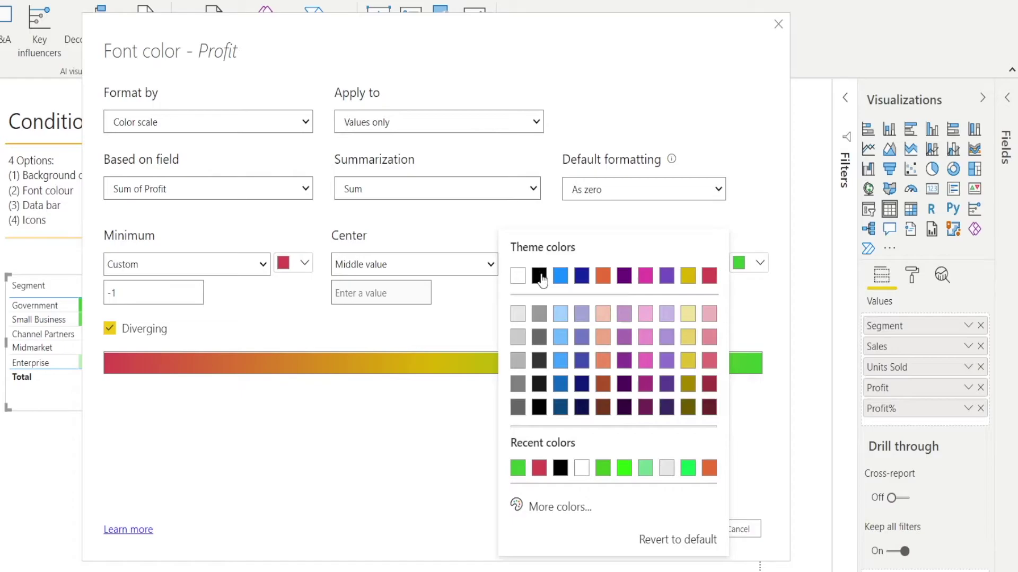
click(539, 277)
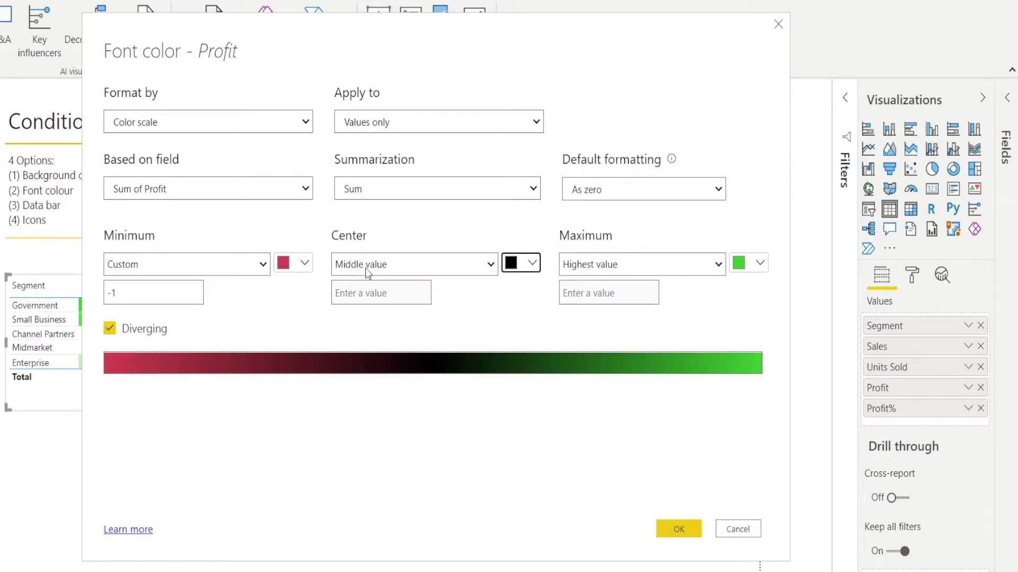
click(488, 268)
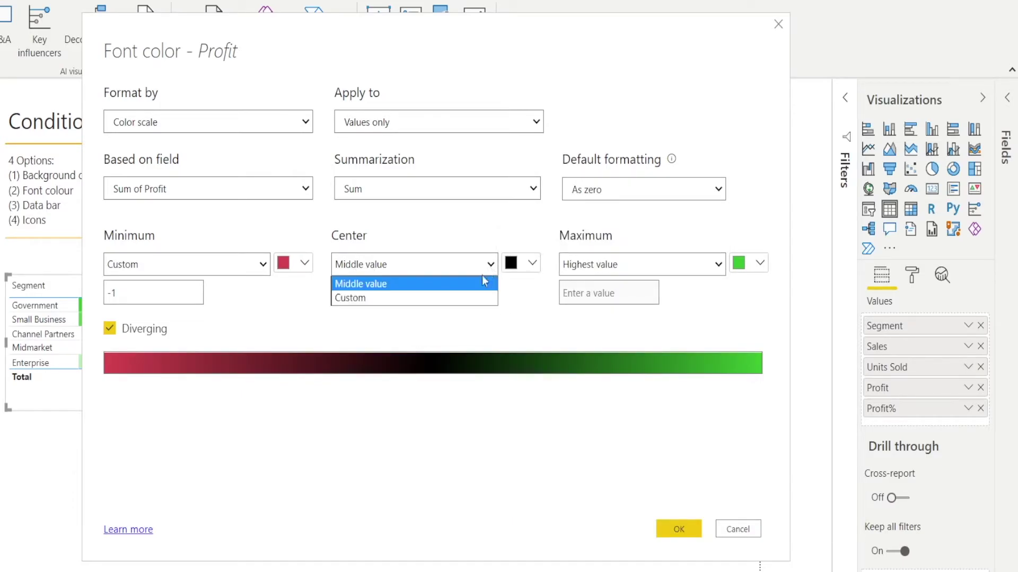
click(465, 297)
click(377, 293)
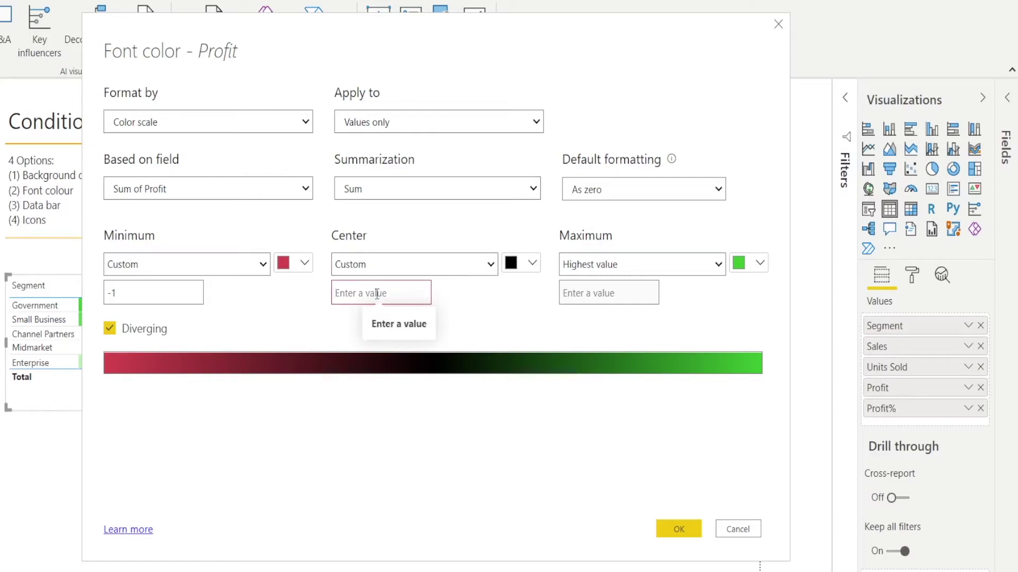
text(0)
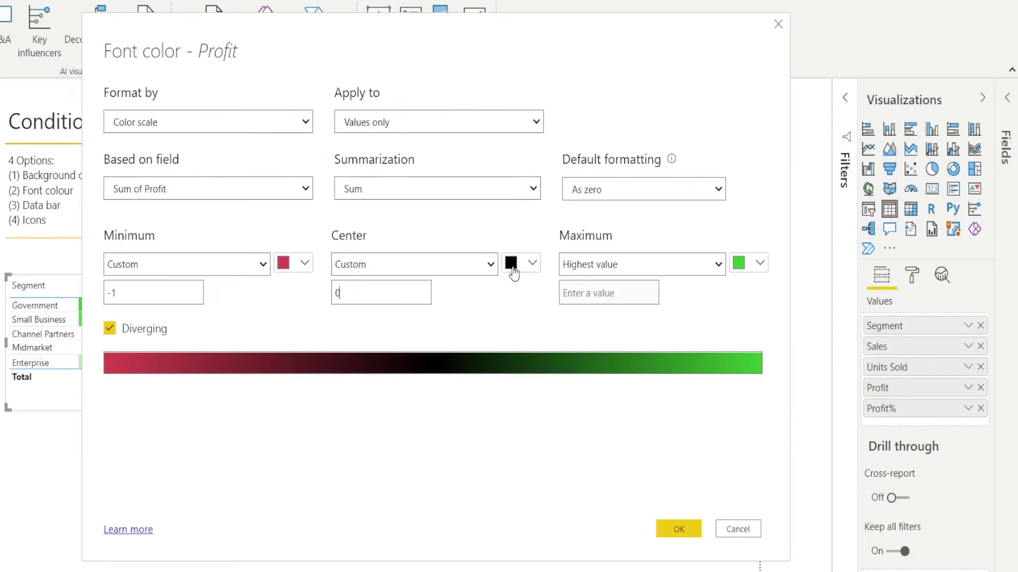
click(681, 530)
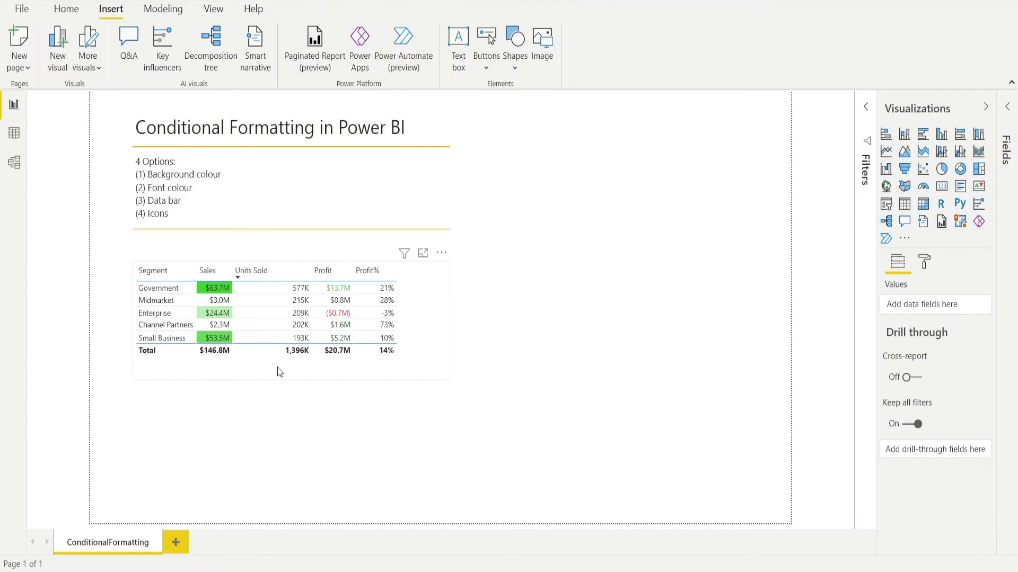
- Add data bars to Units Sold with light grey (White, 10% darker) positive bars
click(280, 372)
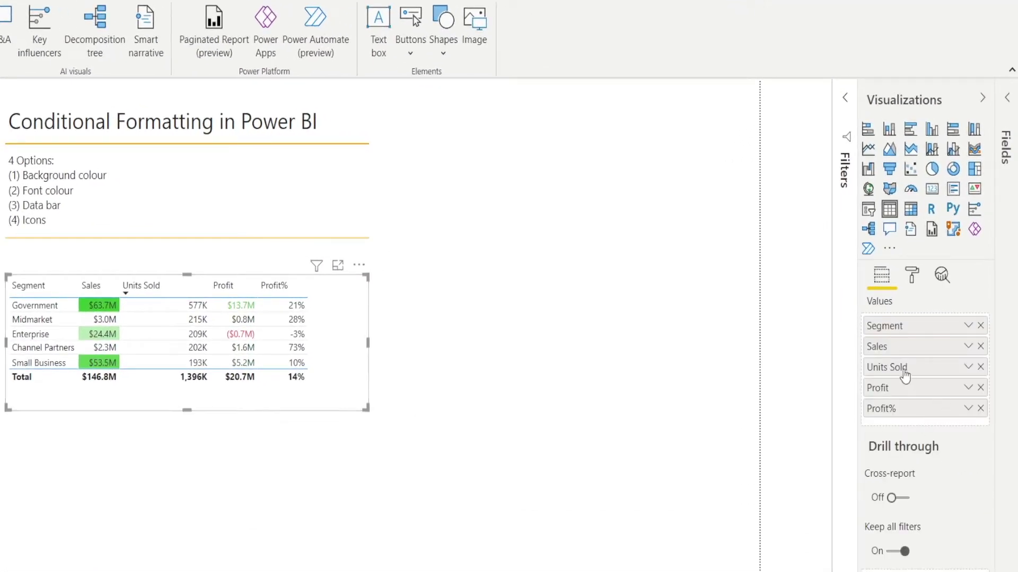
right_click(905, 374)
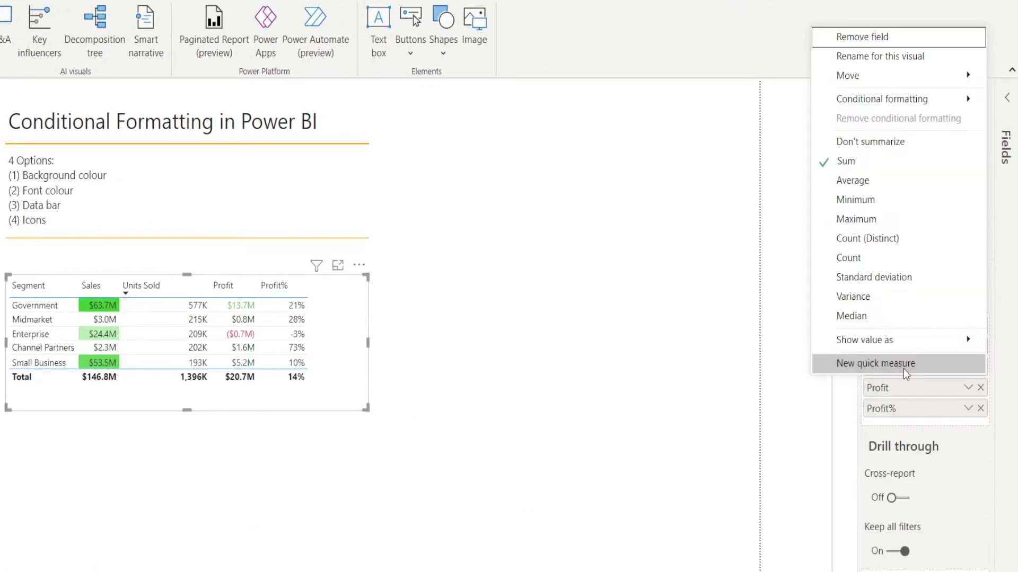
mouse_move(877, 107)
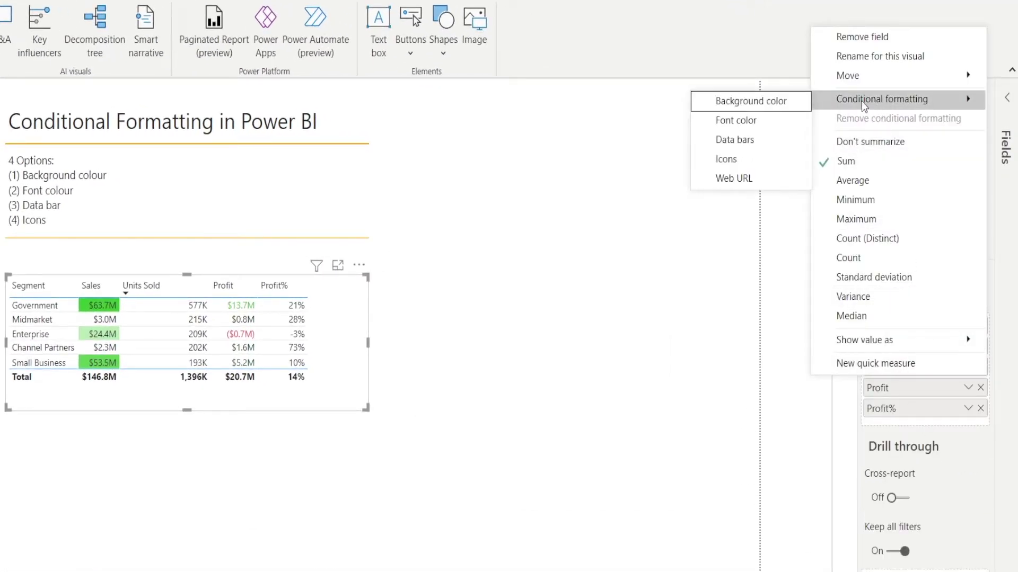
click(752, 140)
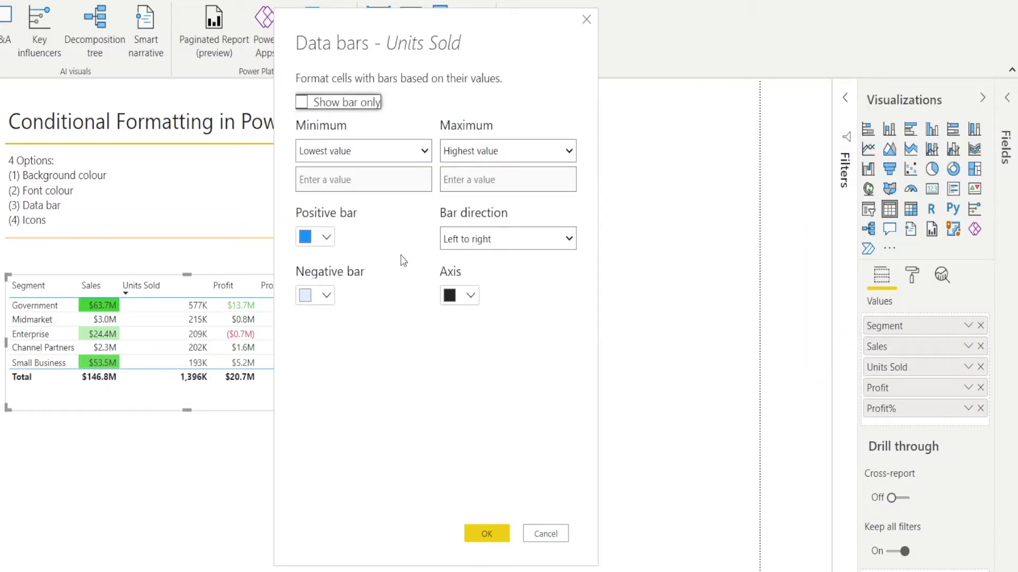
click(326, 243)
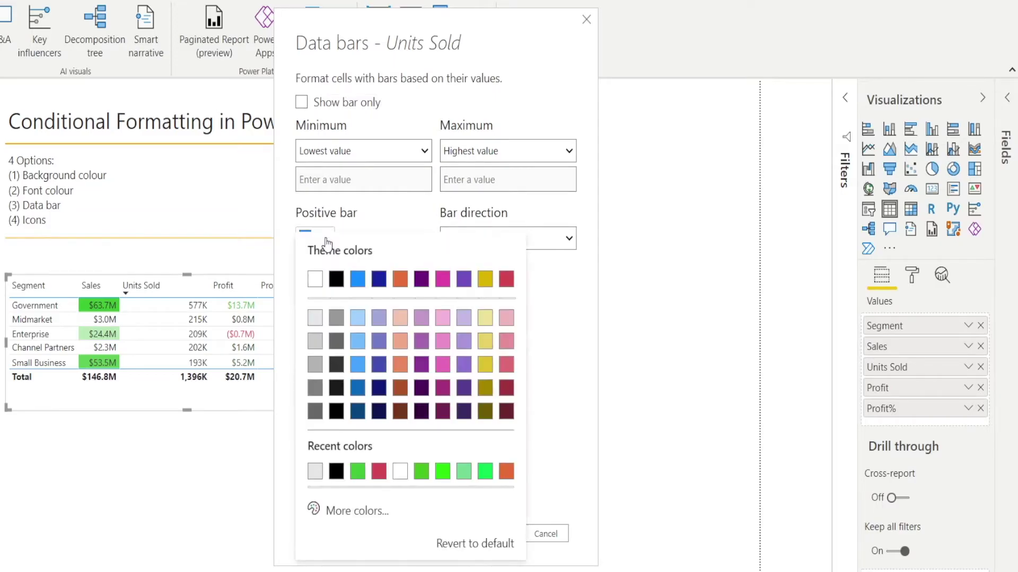
click(314, 322)
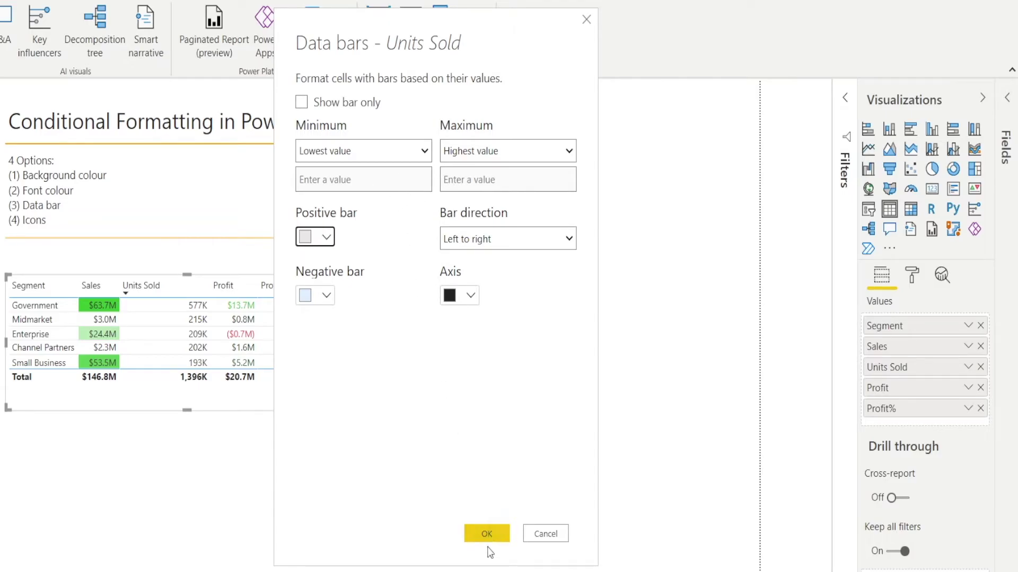
click(487, 533)
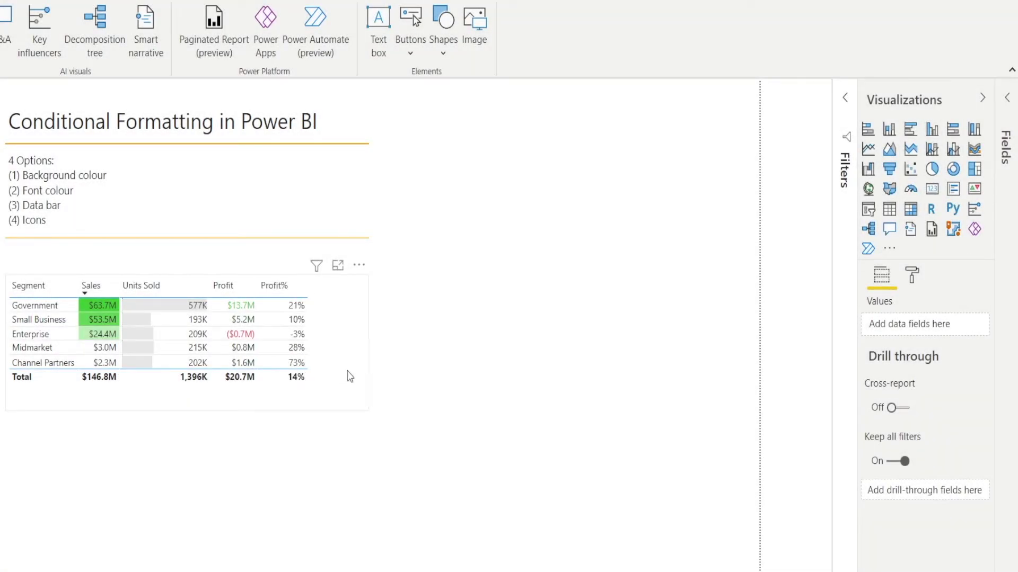
- Open the Icons conditional formatting settings for the Profit% field
click(330, 382)
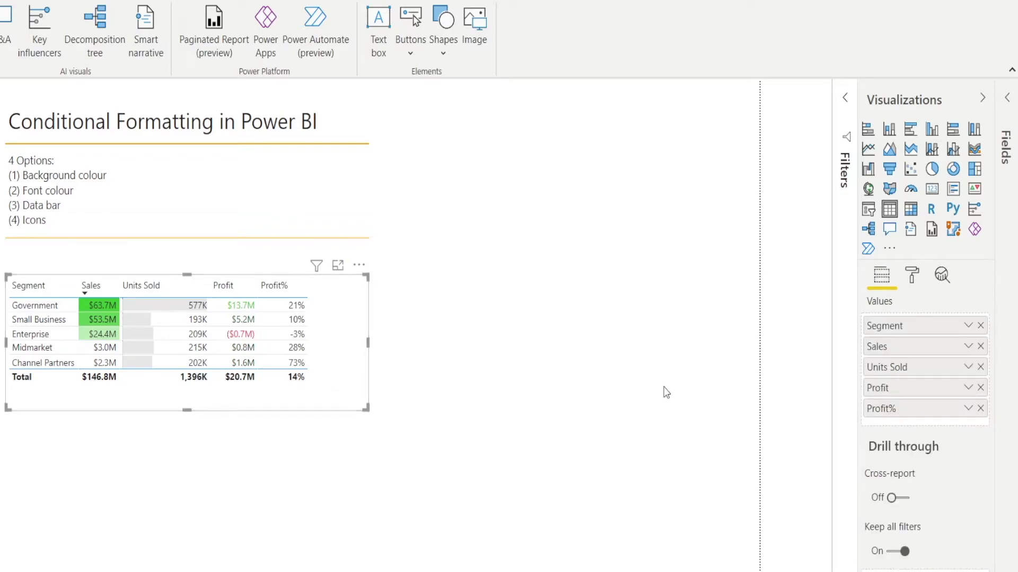
right_click(870, 408)
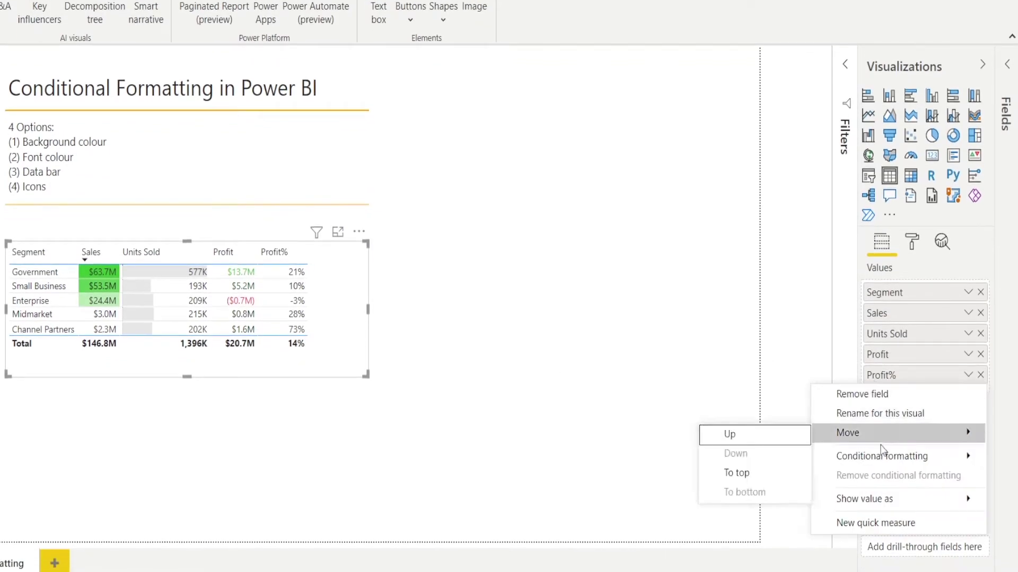
mouse_move(877, 460)
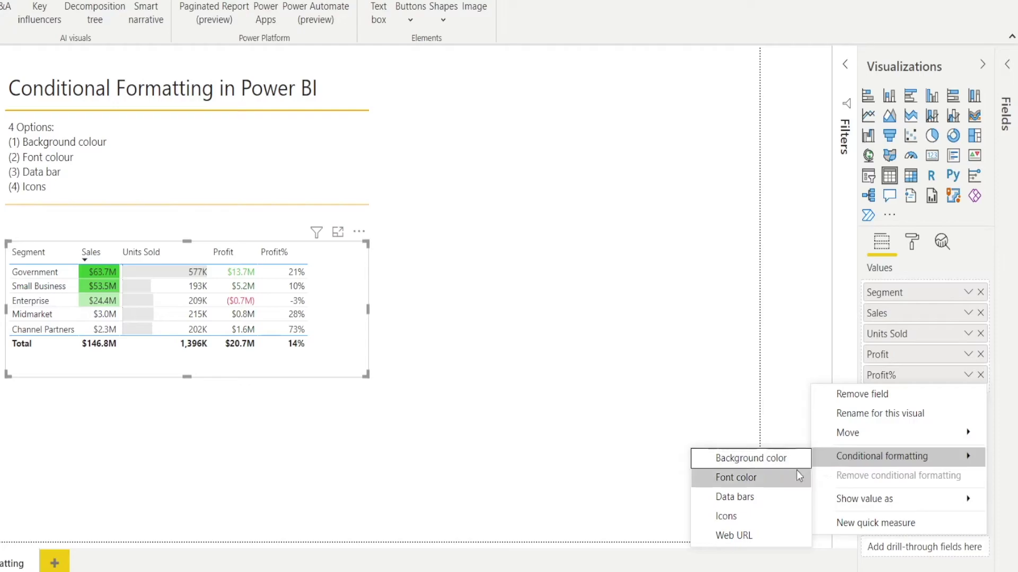
click(766, 514)
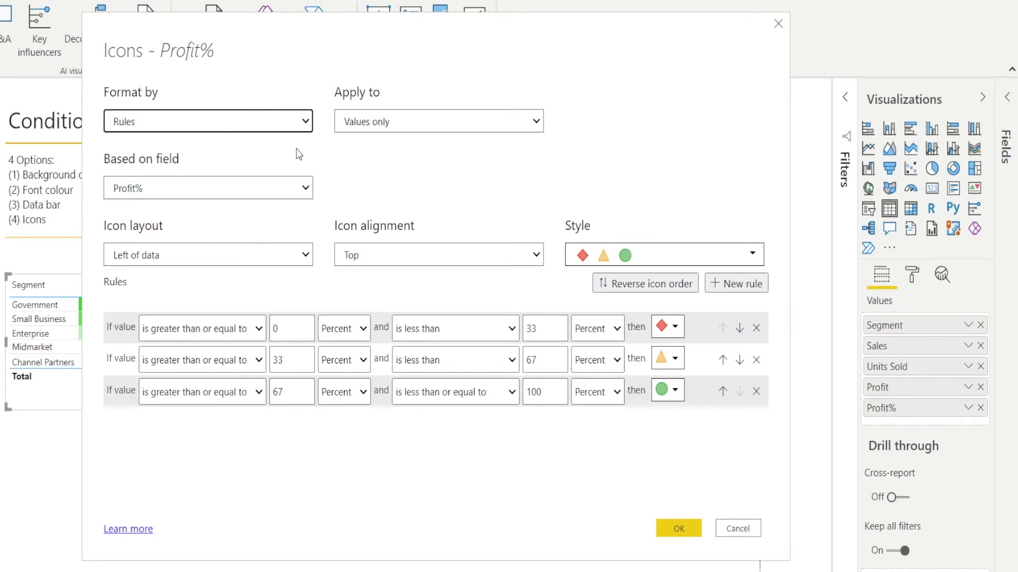
- Keep icons on values only, based on Profit%, left of the data and top-aligned
click(536, 117)
click(536, 117)
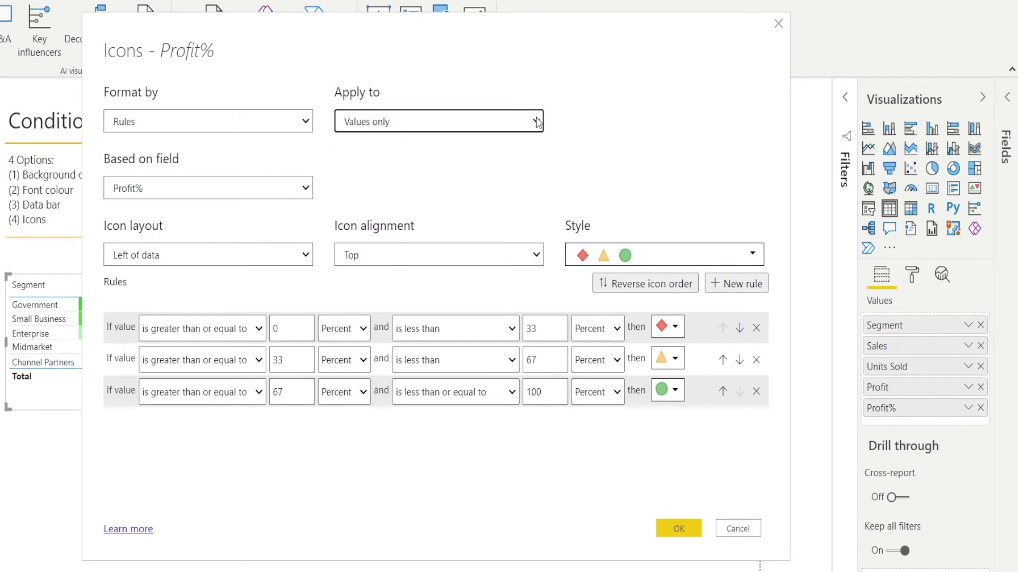
click(306, 192)
click(307, 192)
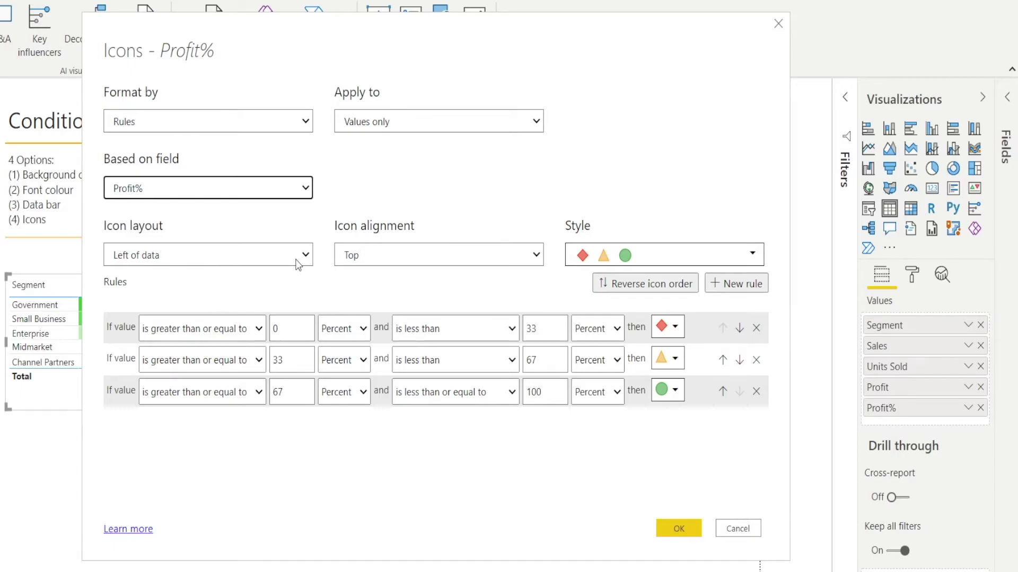
click(309, 261)
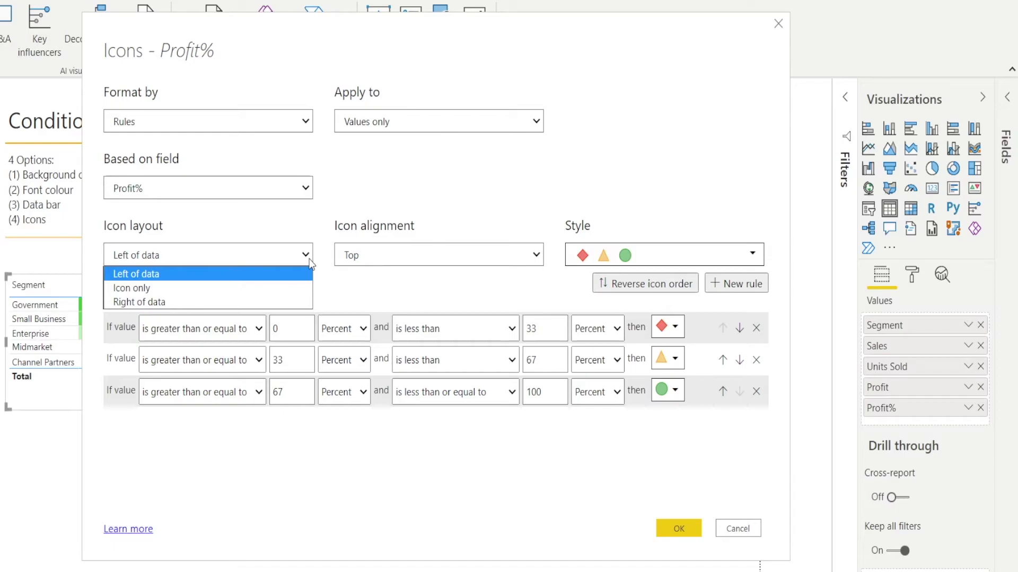
click(310, 263)
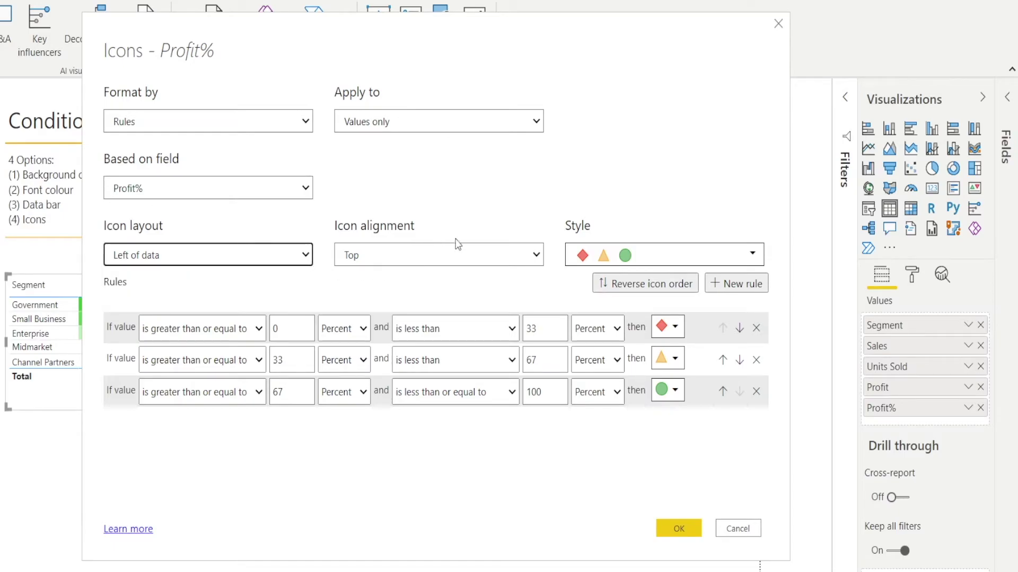
click(539, 258)
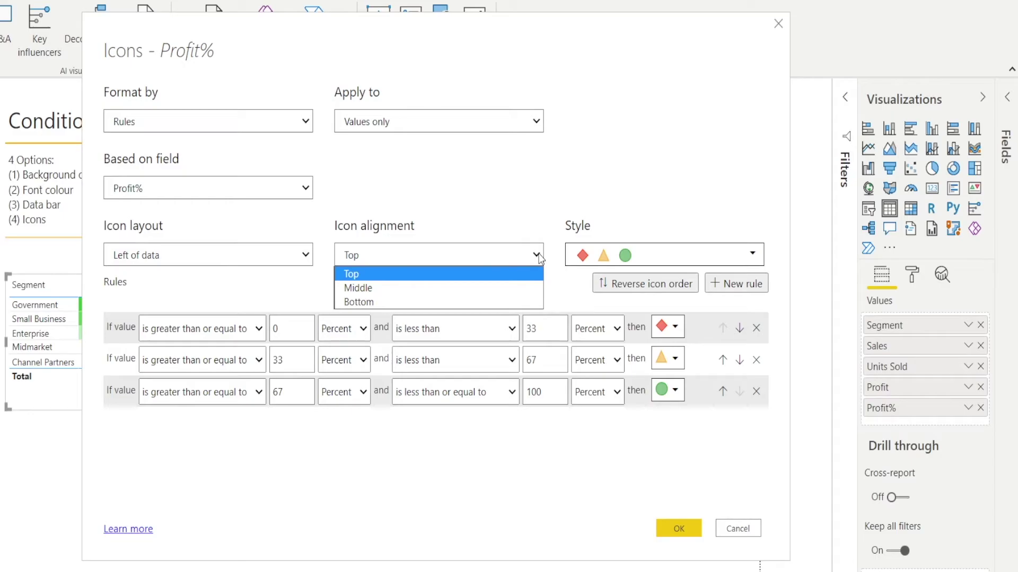
click(539, 258)
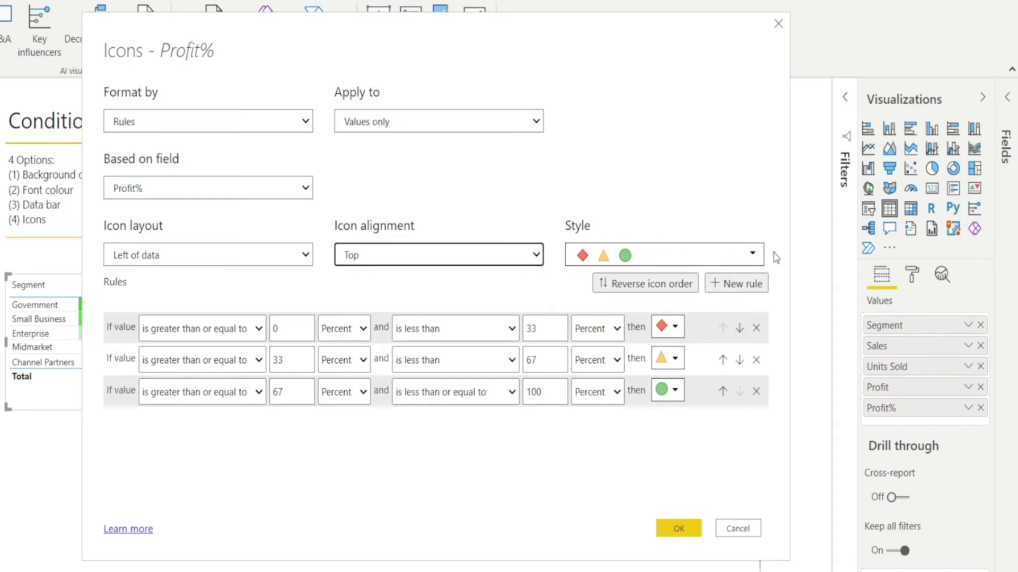
- Apply the red diamond, amber triangle, green circle icon set with Percent thresholds to Profit%
click(756, 257)
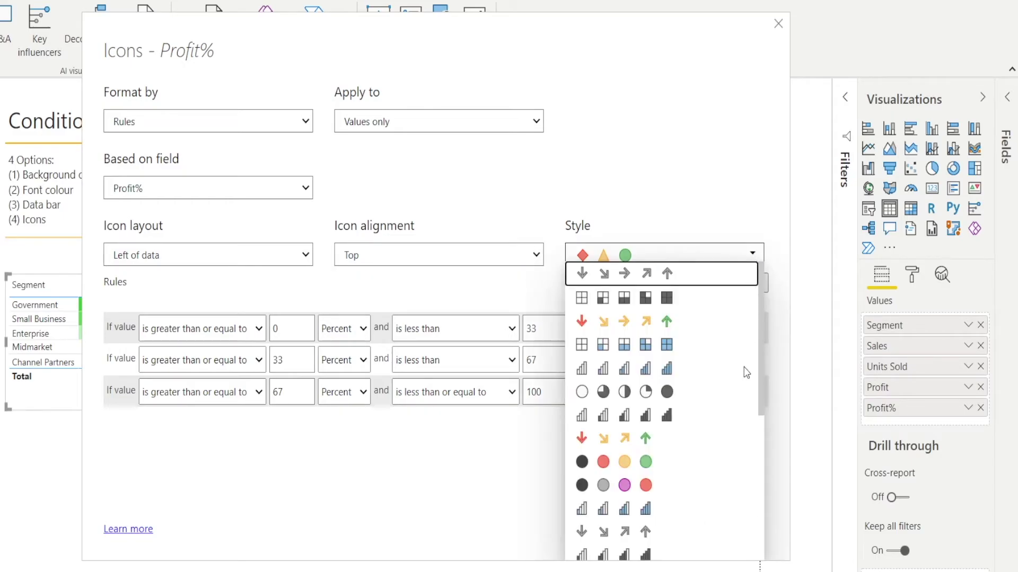
scroll(729, 438, down, 5)
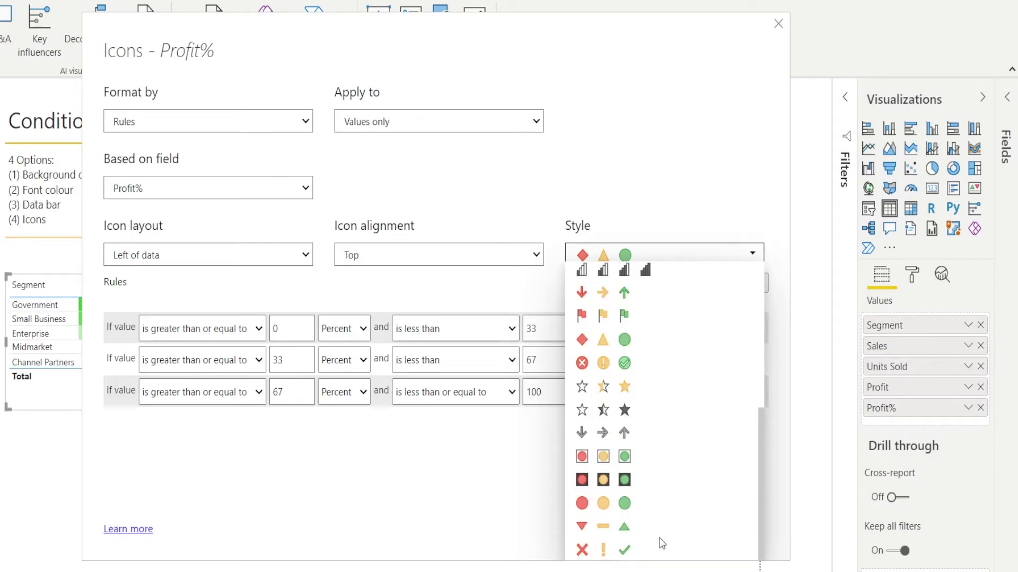
scroll(688, 489, up, 3)
scroll(685, 484, up, 7)
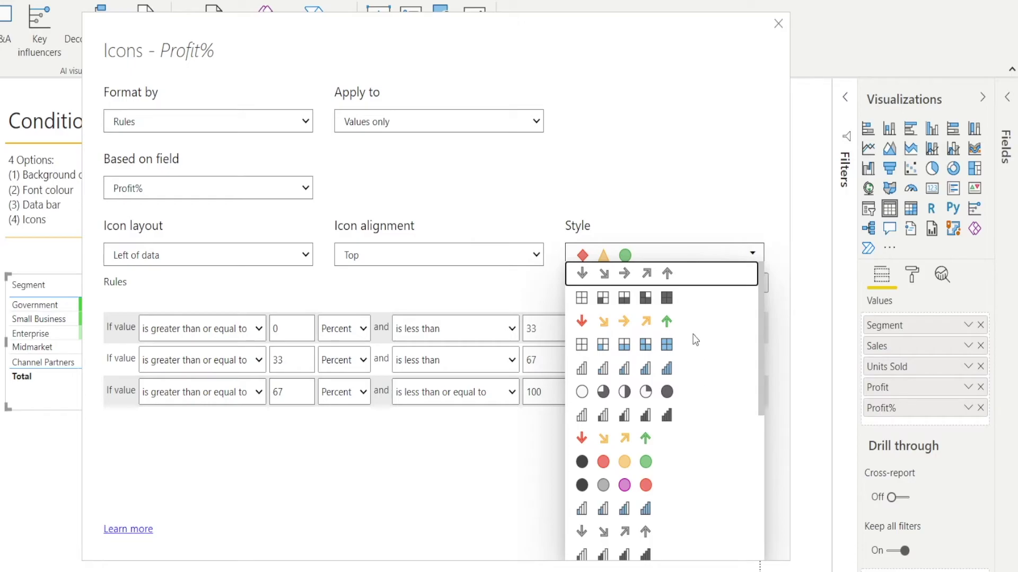
click(718, 187)
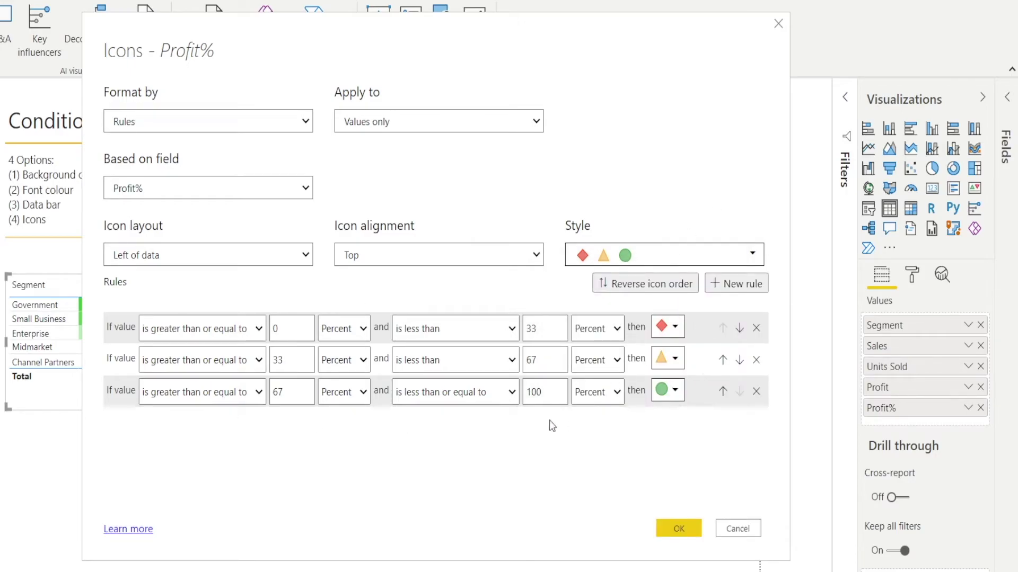
click(365, 329)
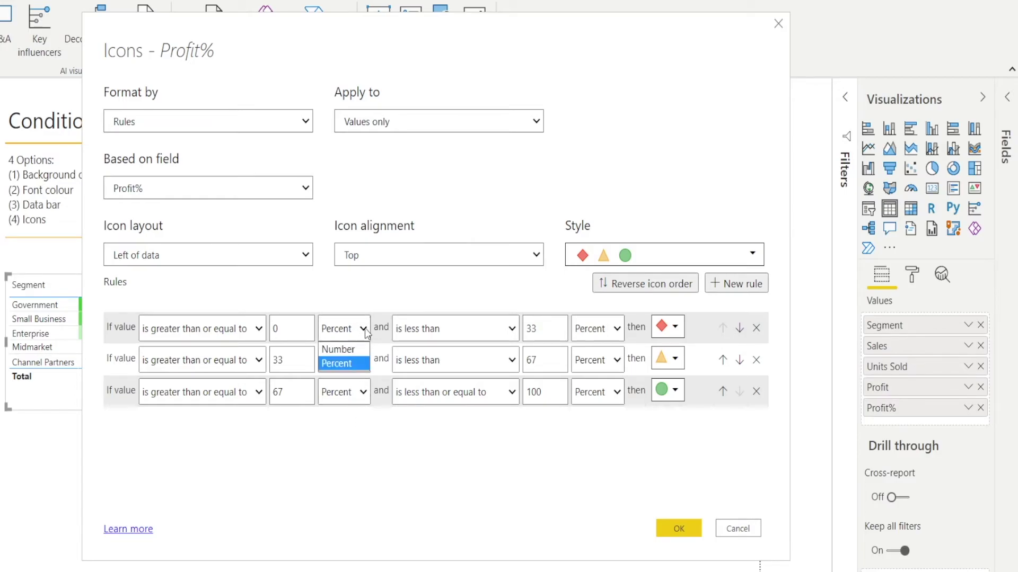
click(375, 300)
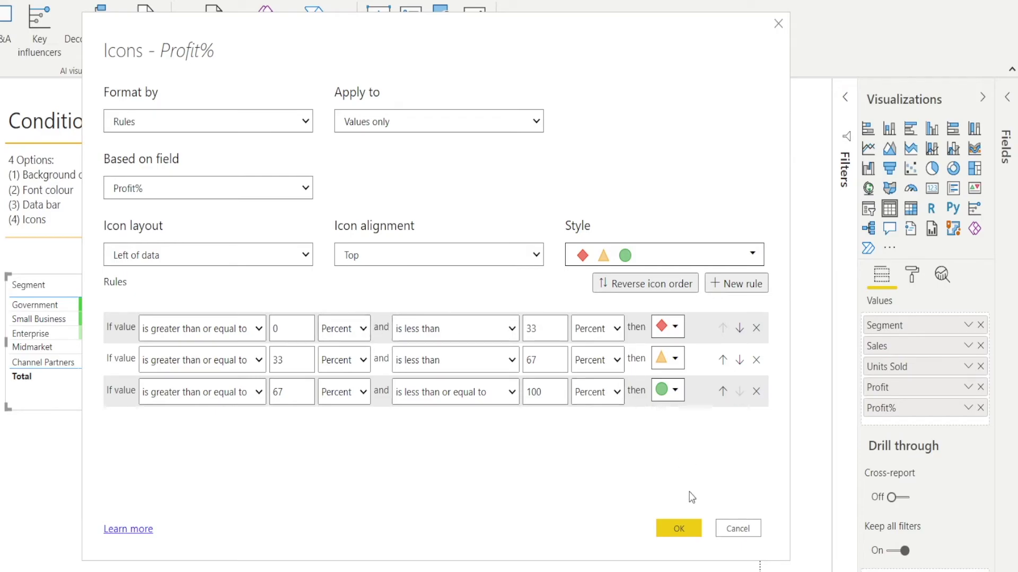
click(689, 530)
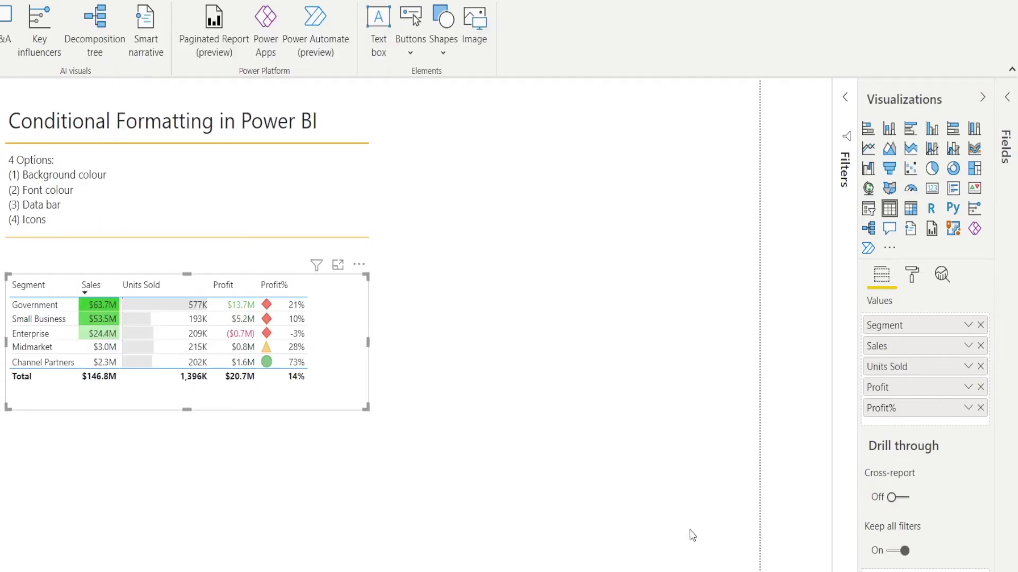